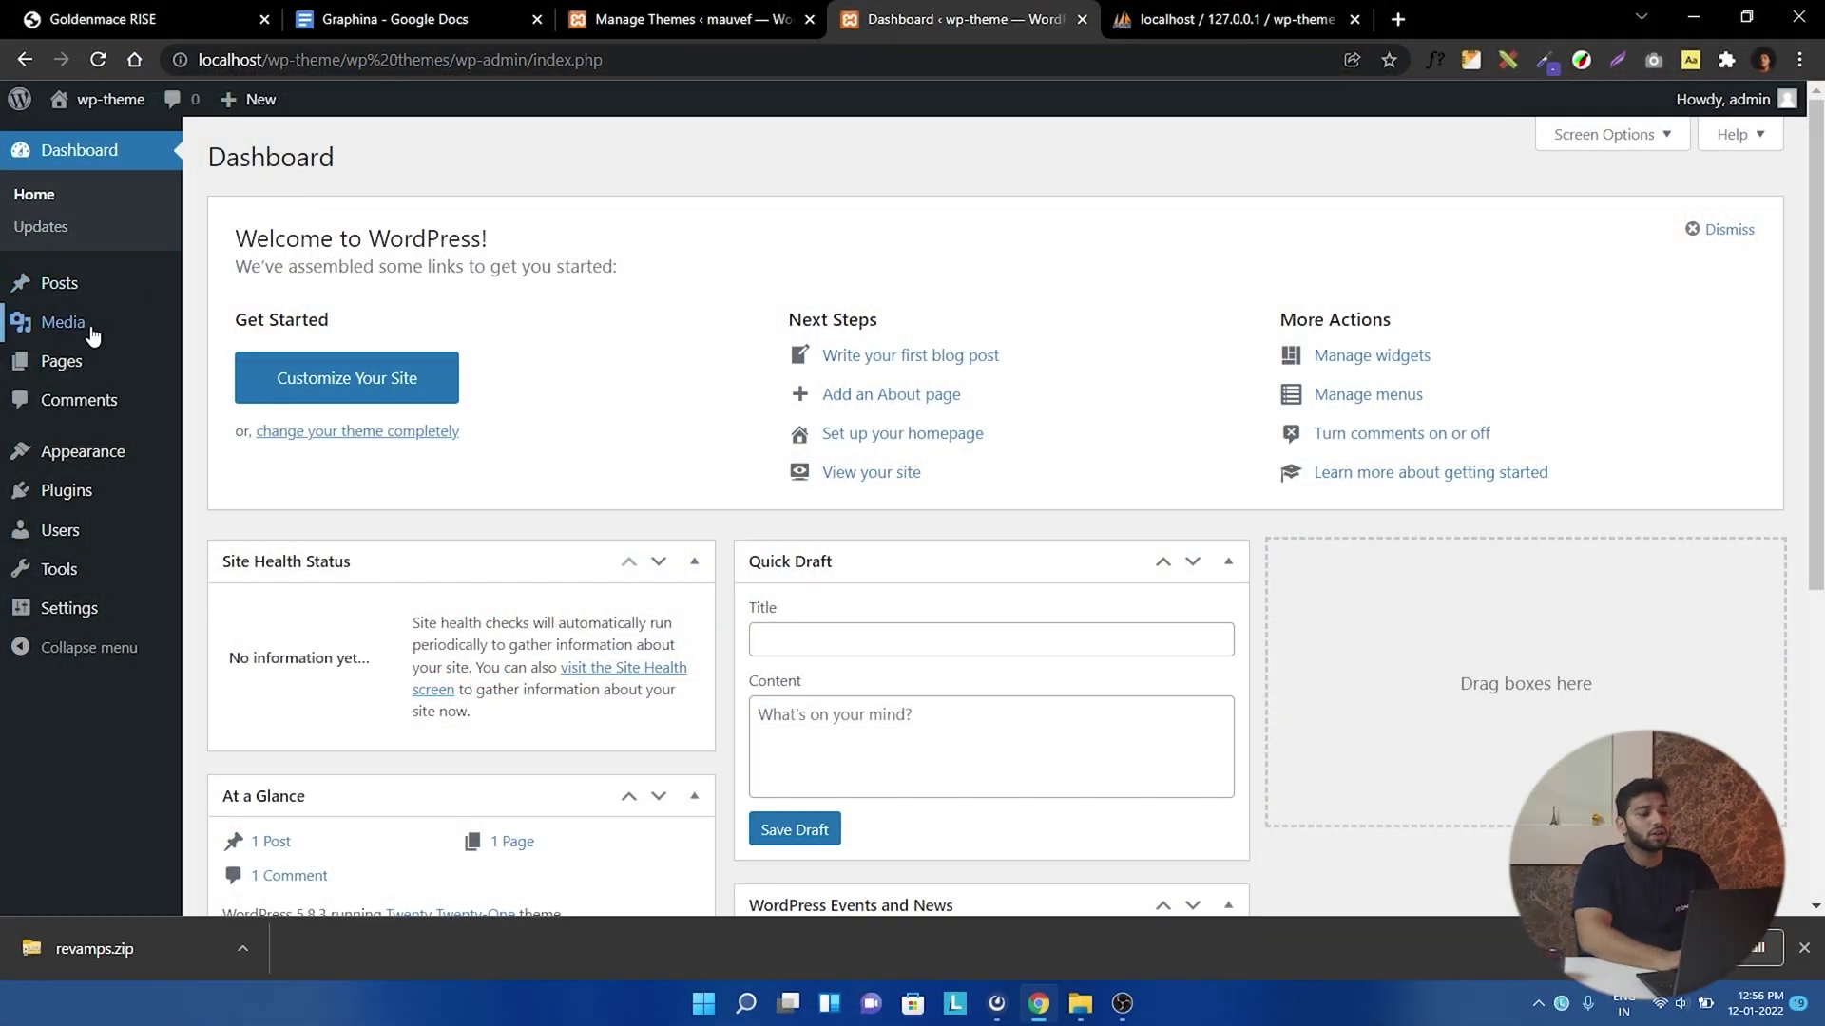
# - Upload revamps.zip as a new theme, install it and activate Revamps
pyautogui.click(86, 454)
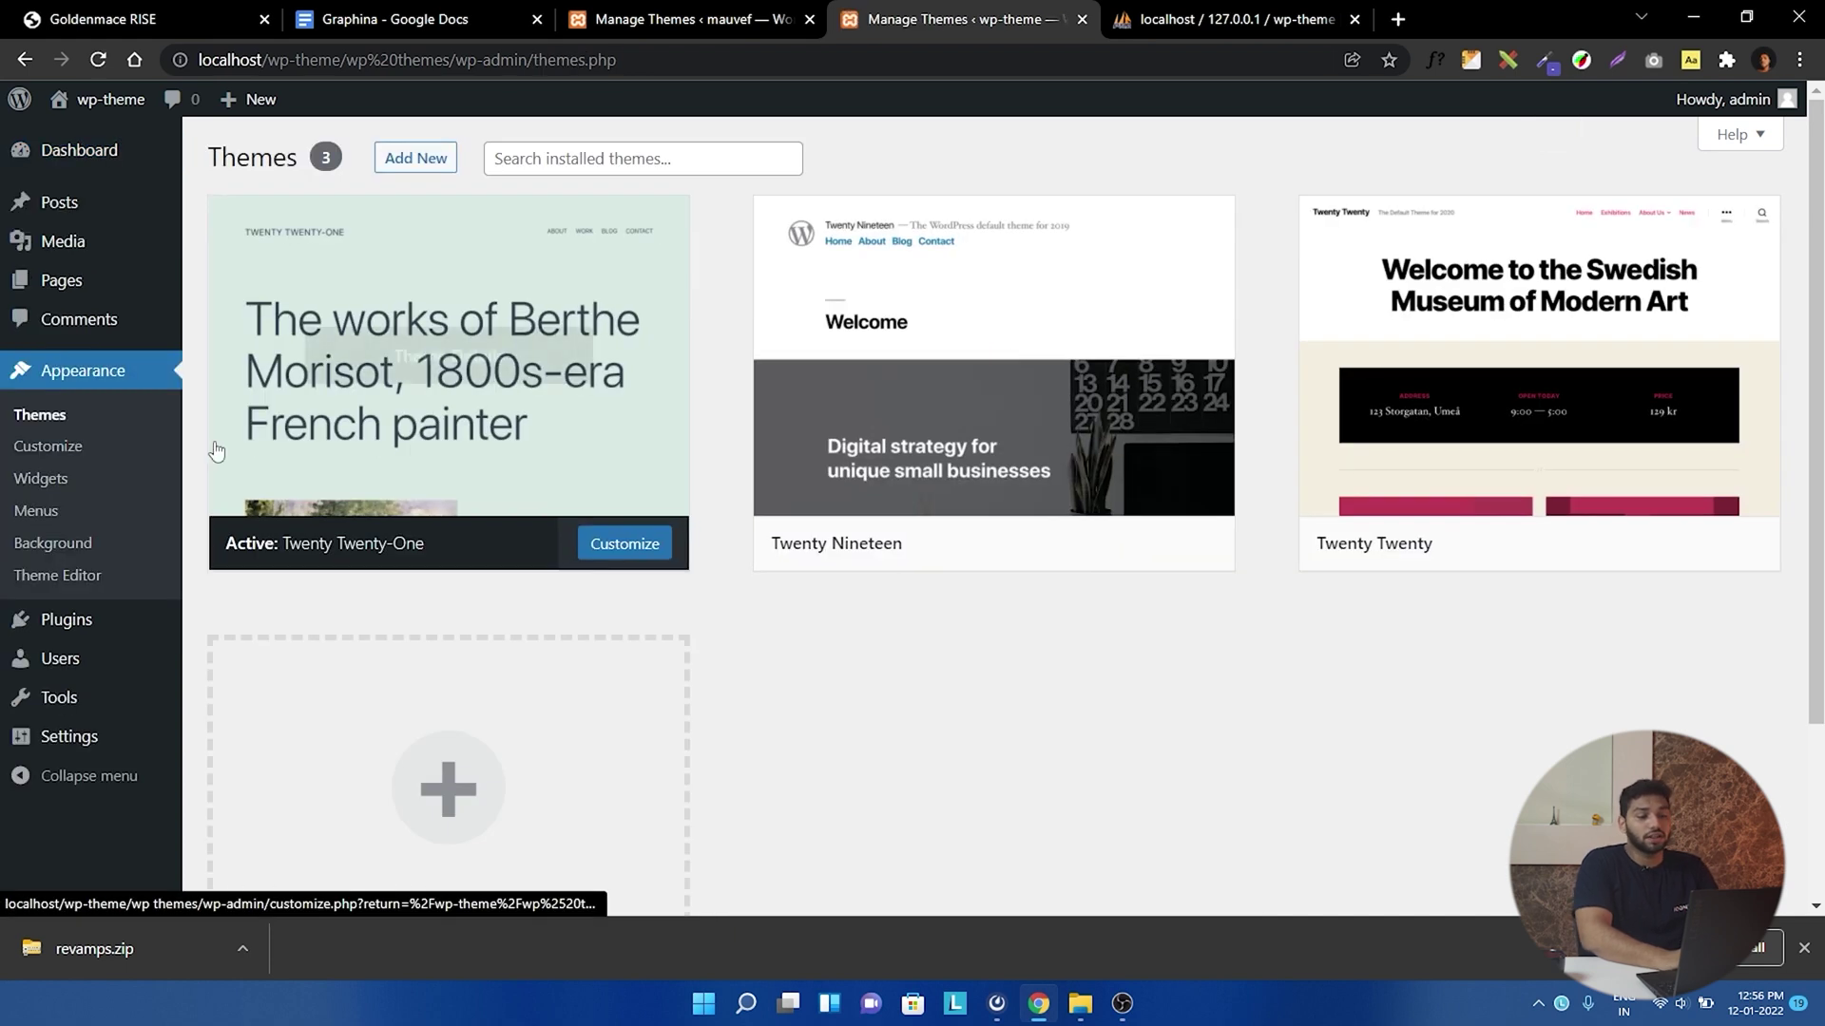
pyautogui.click(436, 173)
pyautogui.click(442, 163)
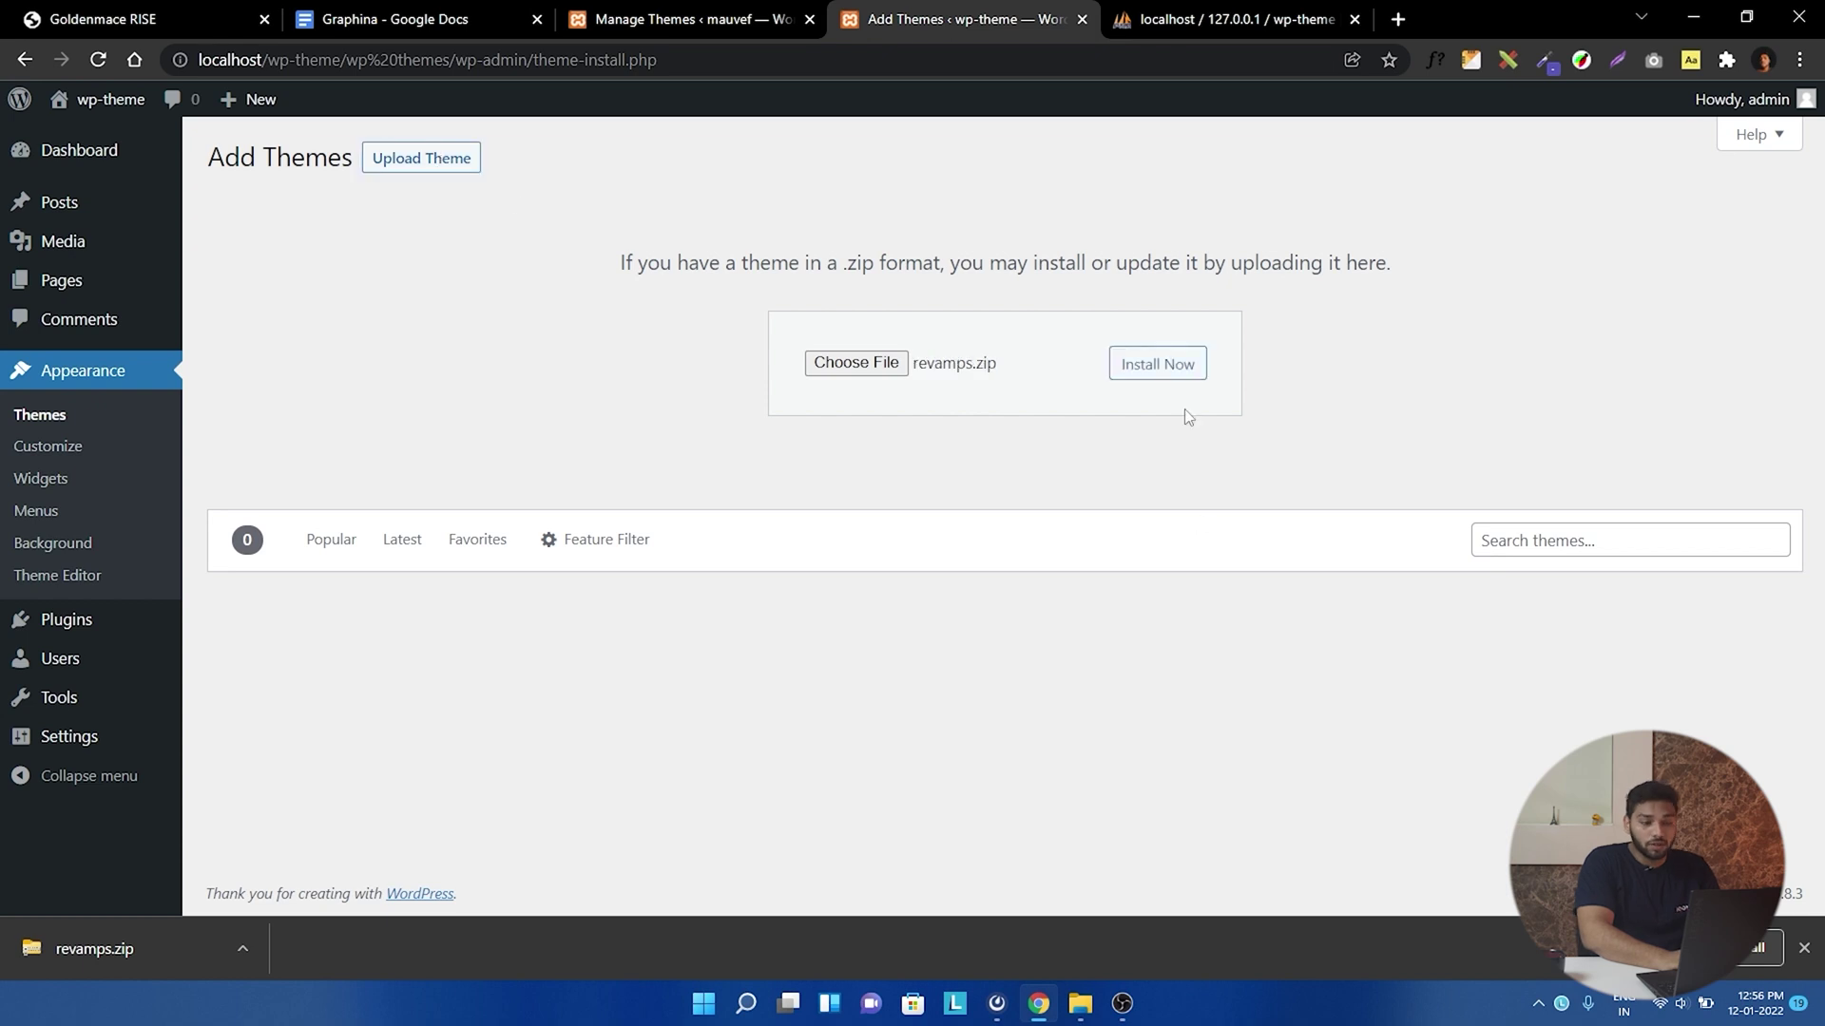
pyautogui.click(1154, 372)
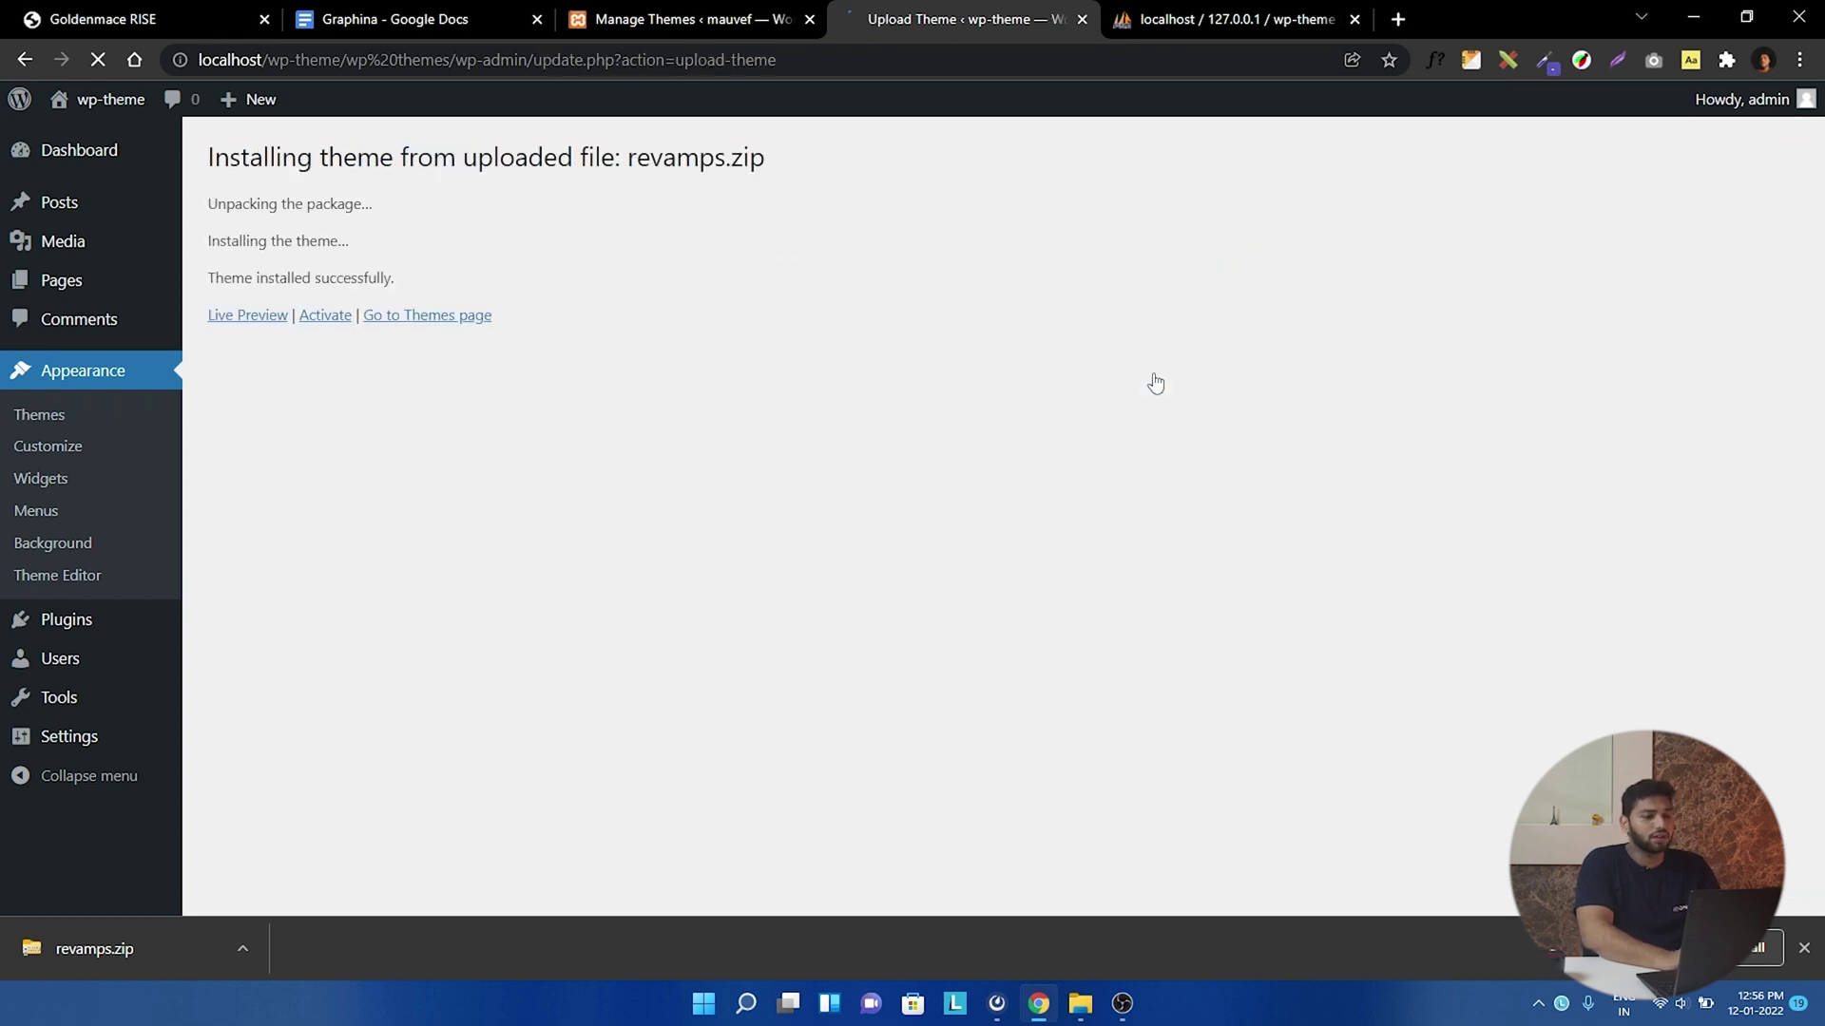
pyautogui.click(333, 317)
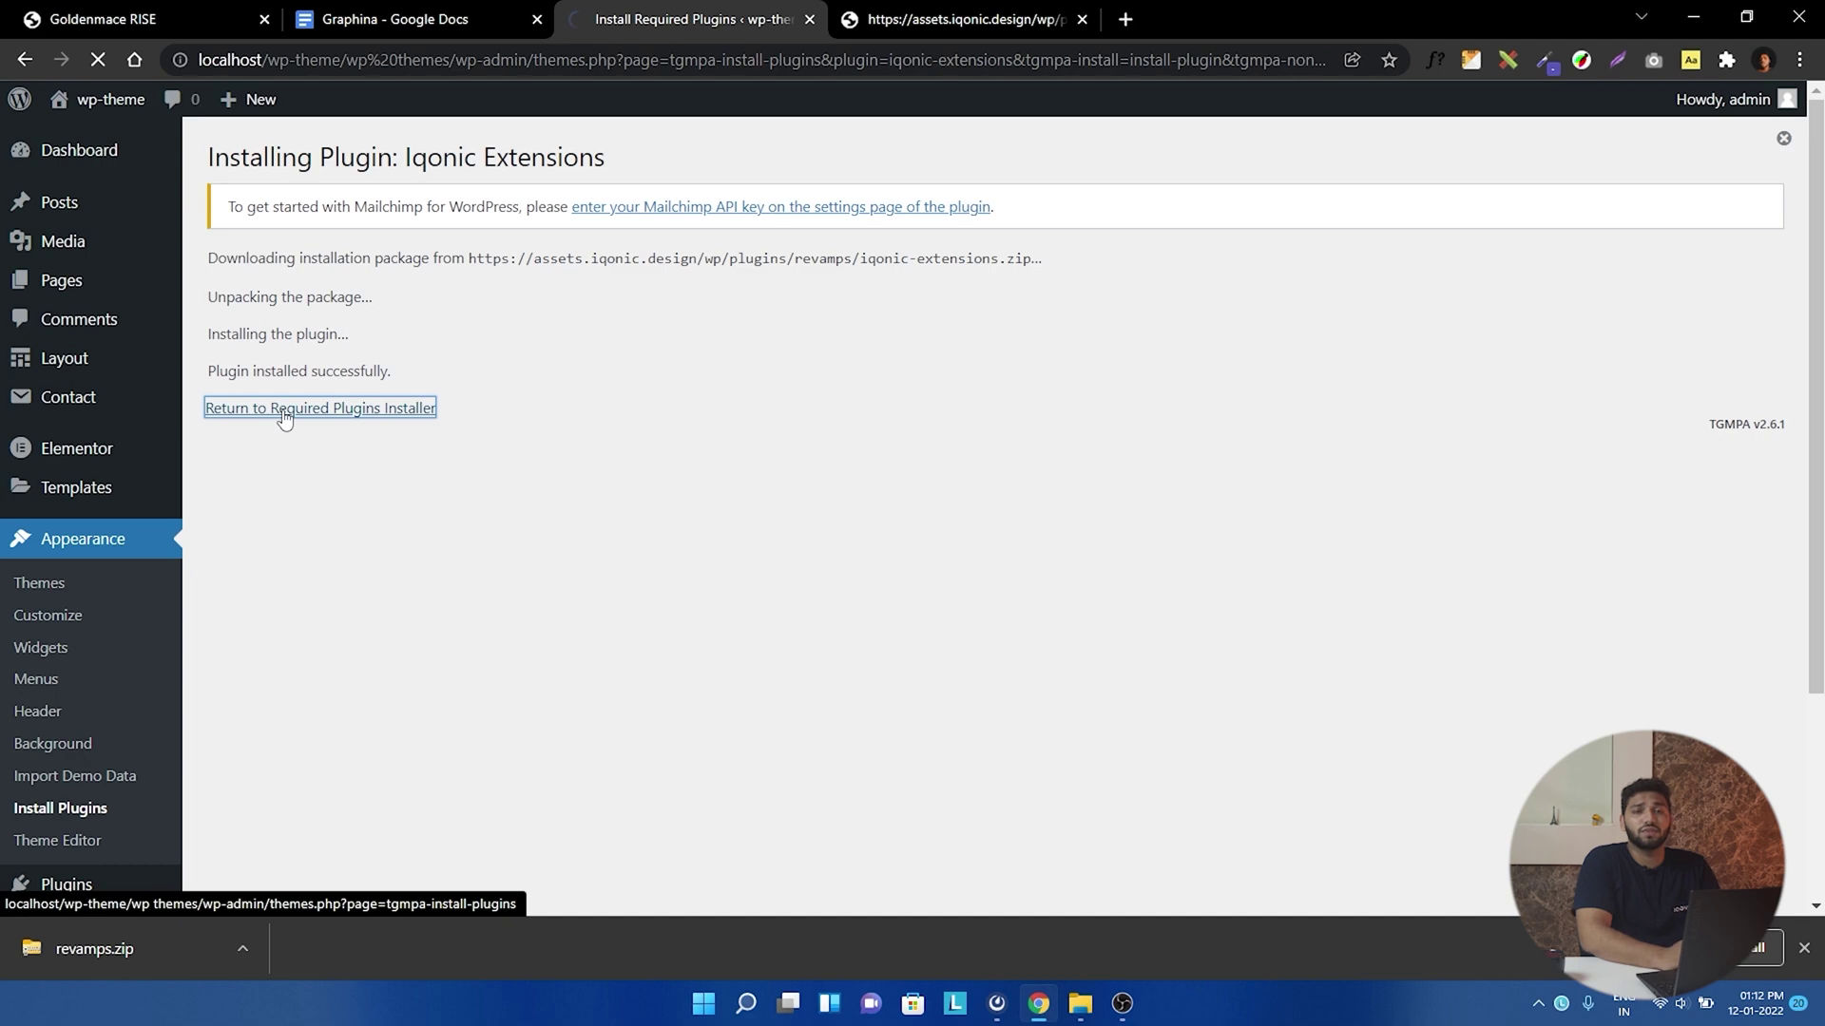
# - Activate the required Iqonic Extensions plugin from the required plugins list
pyautogui.click(276, 418)
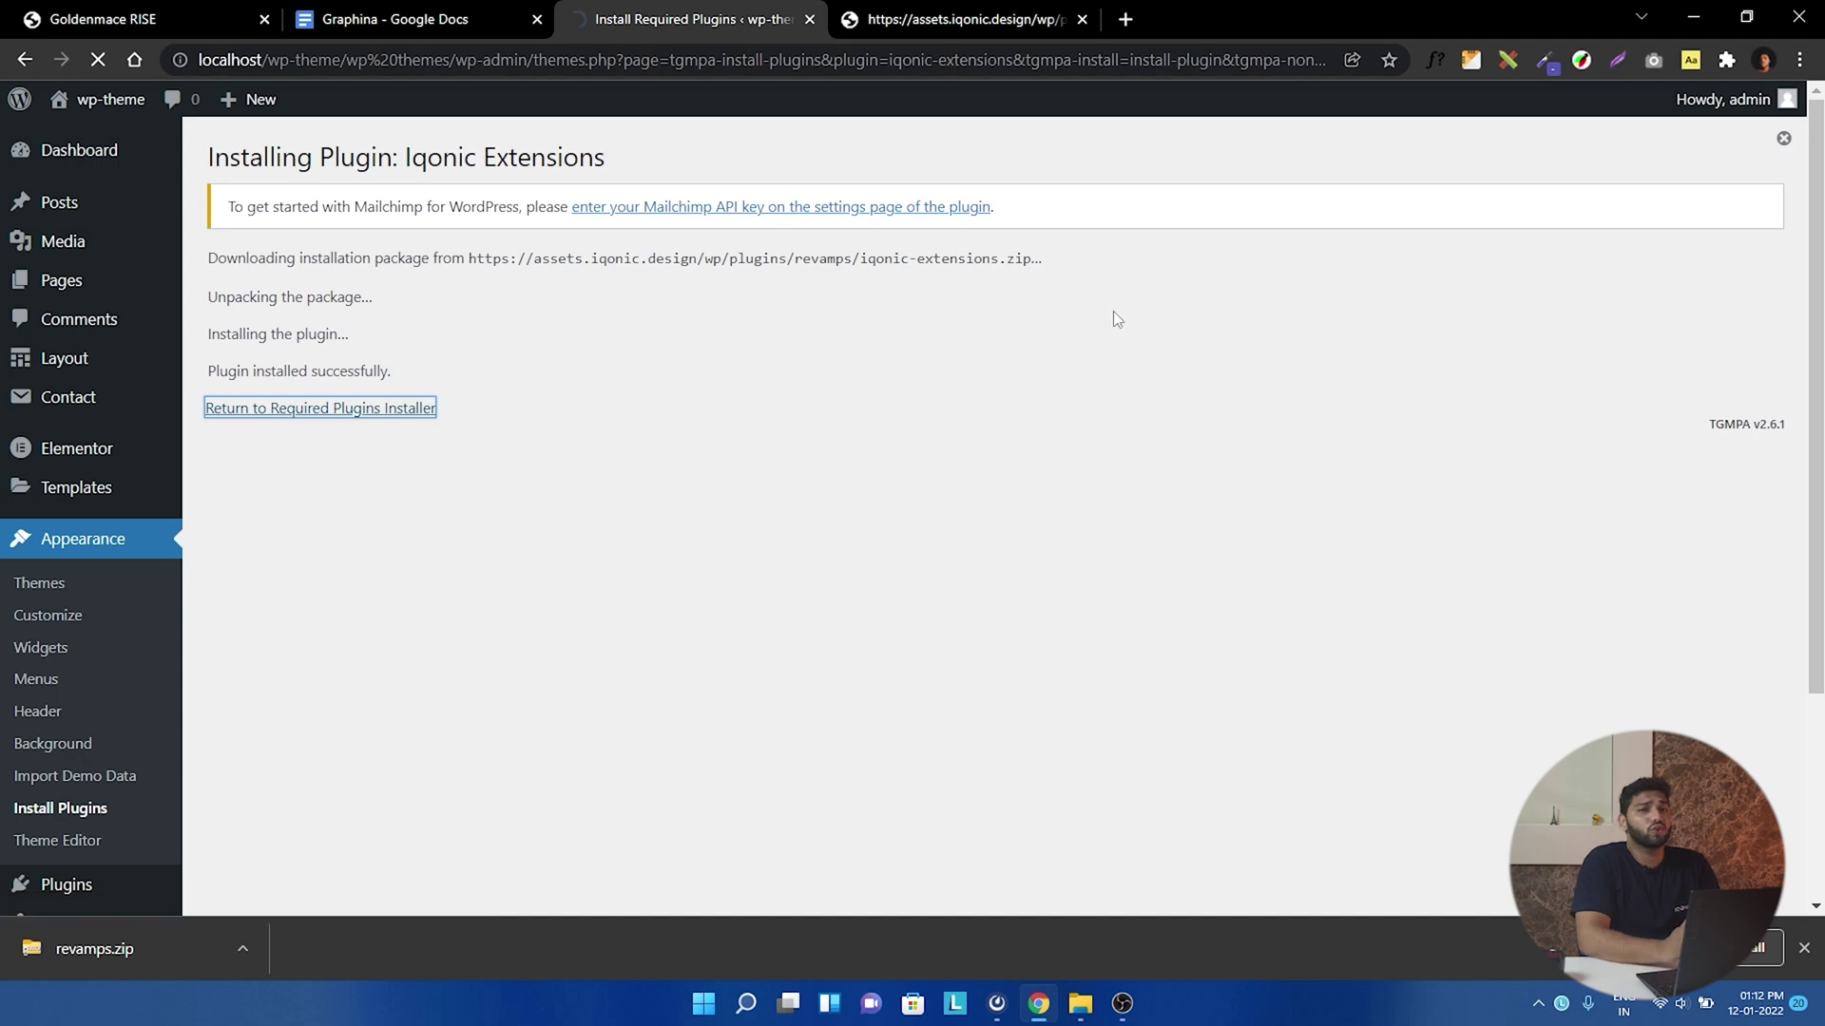
pyautogui.click(286, 417)
pyautogui.click(98, 777)
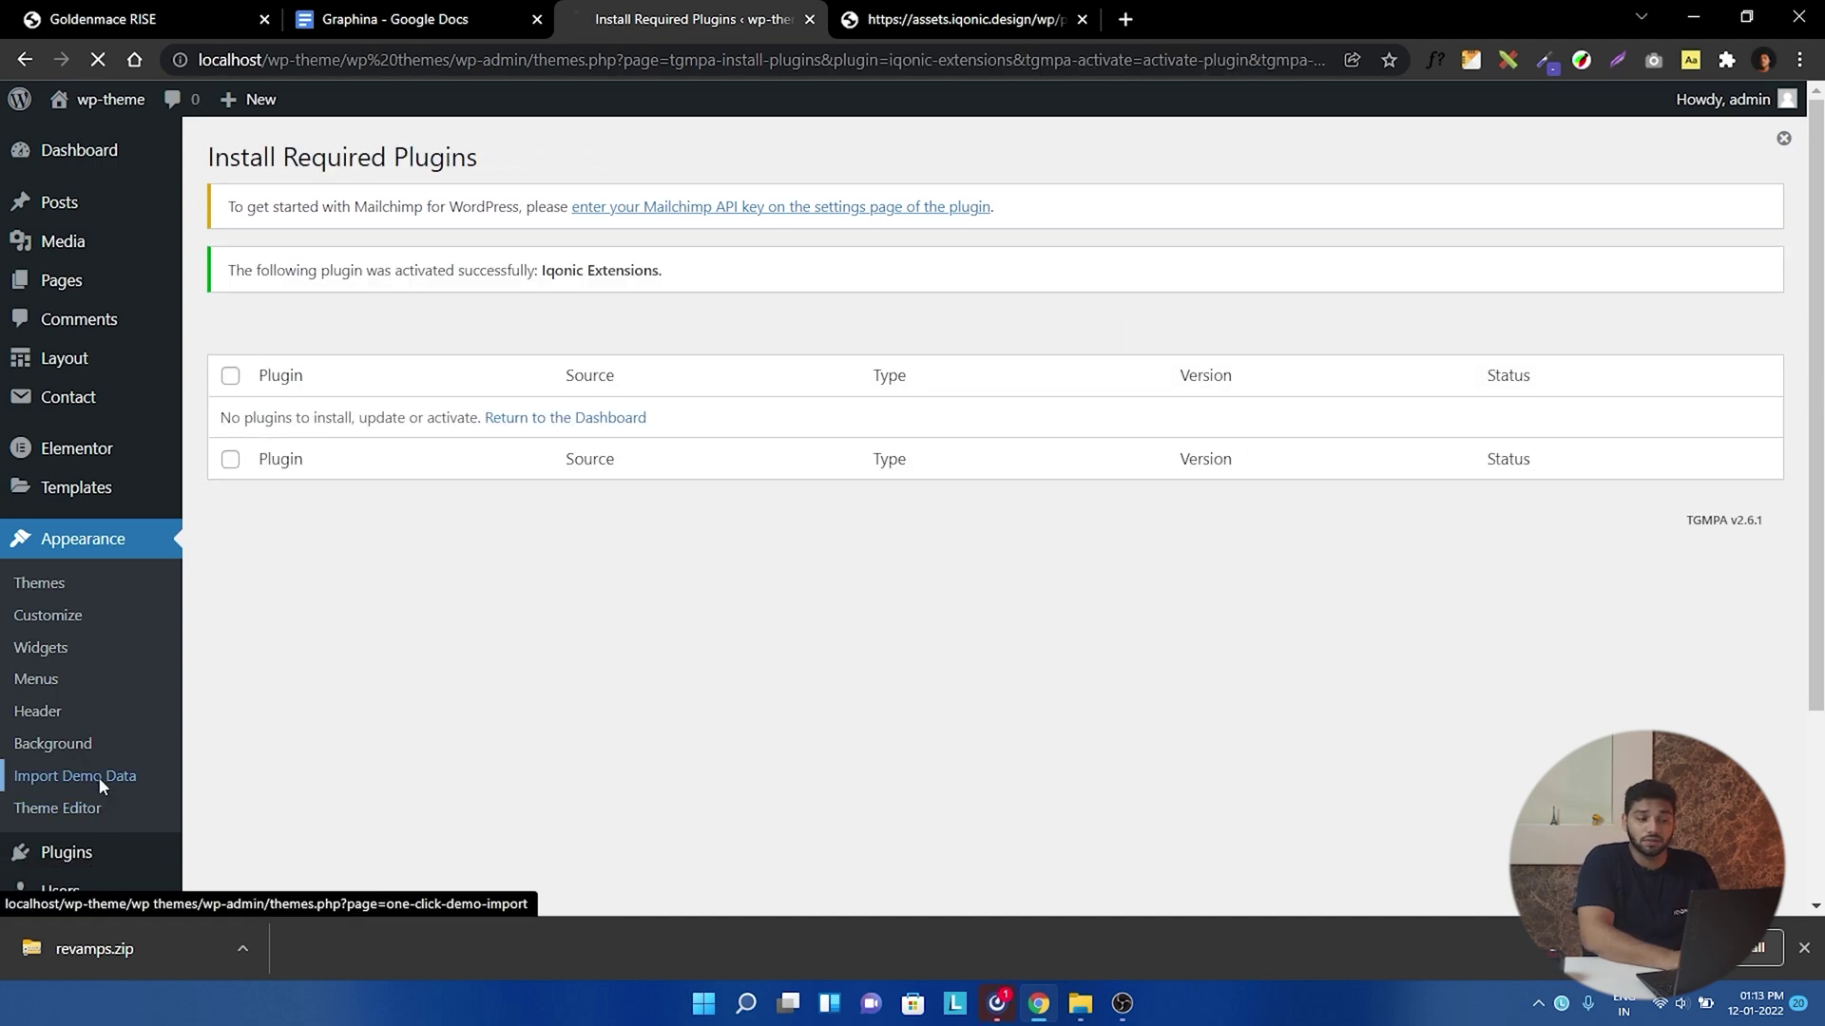
# - Start the Revamps demo data import, skipping optional plugins, and let it run
pyautogui.scroll(-5, 609, 682)
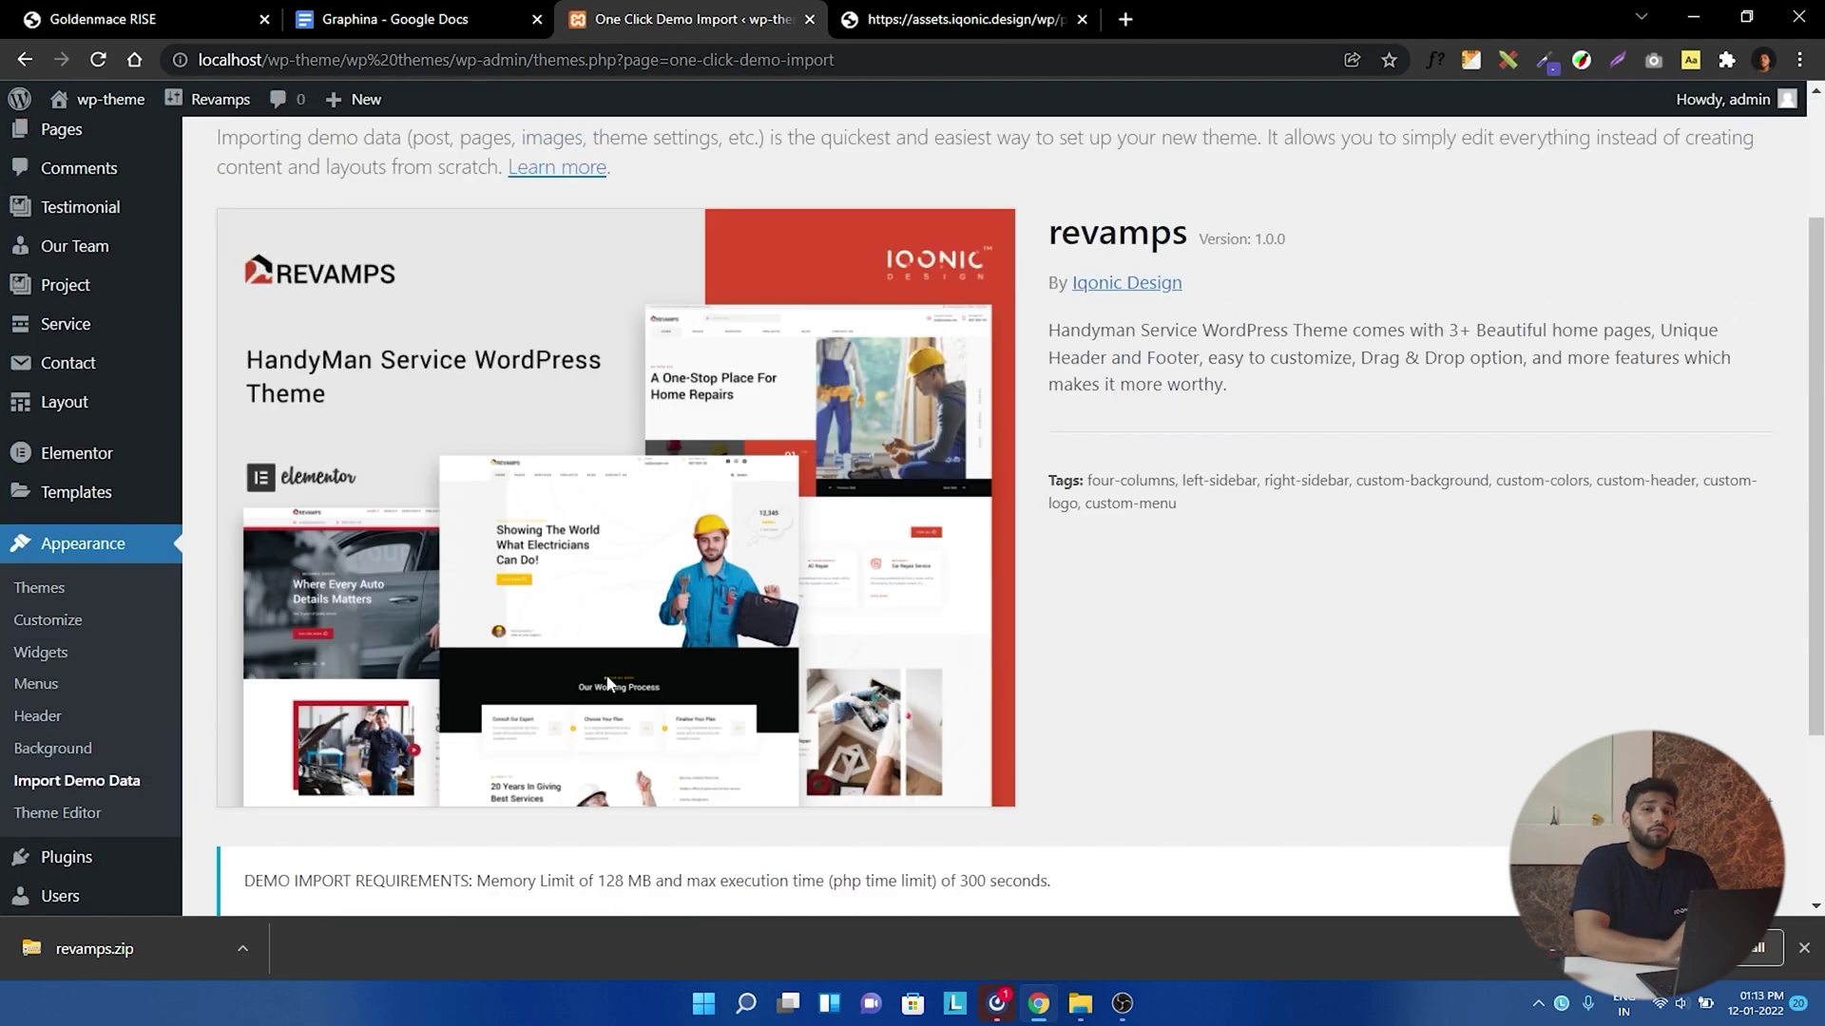
pyautogui.scroll(5, 609, 682)
pyautogui.scroll(-5, 609, 683)
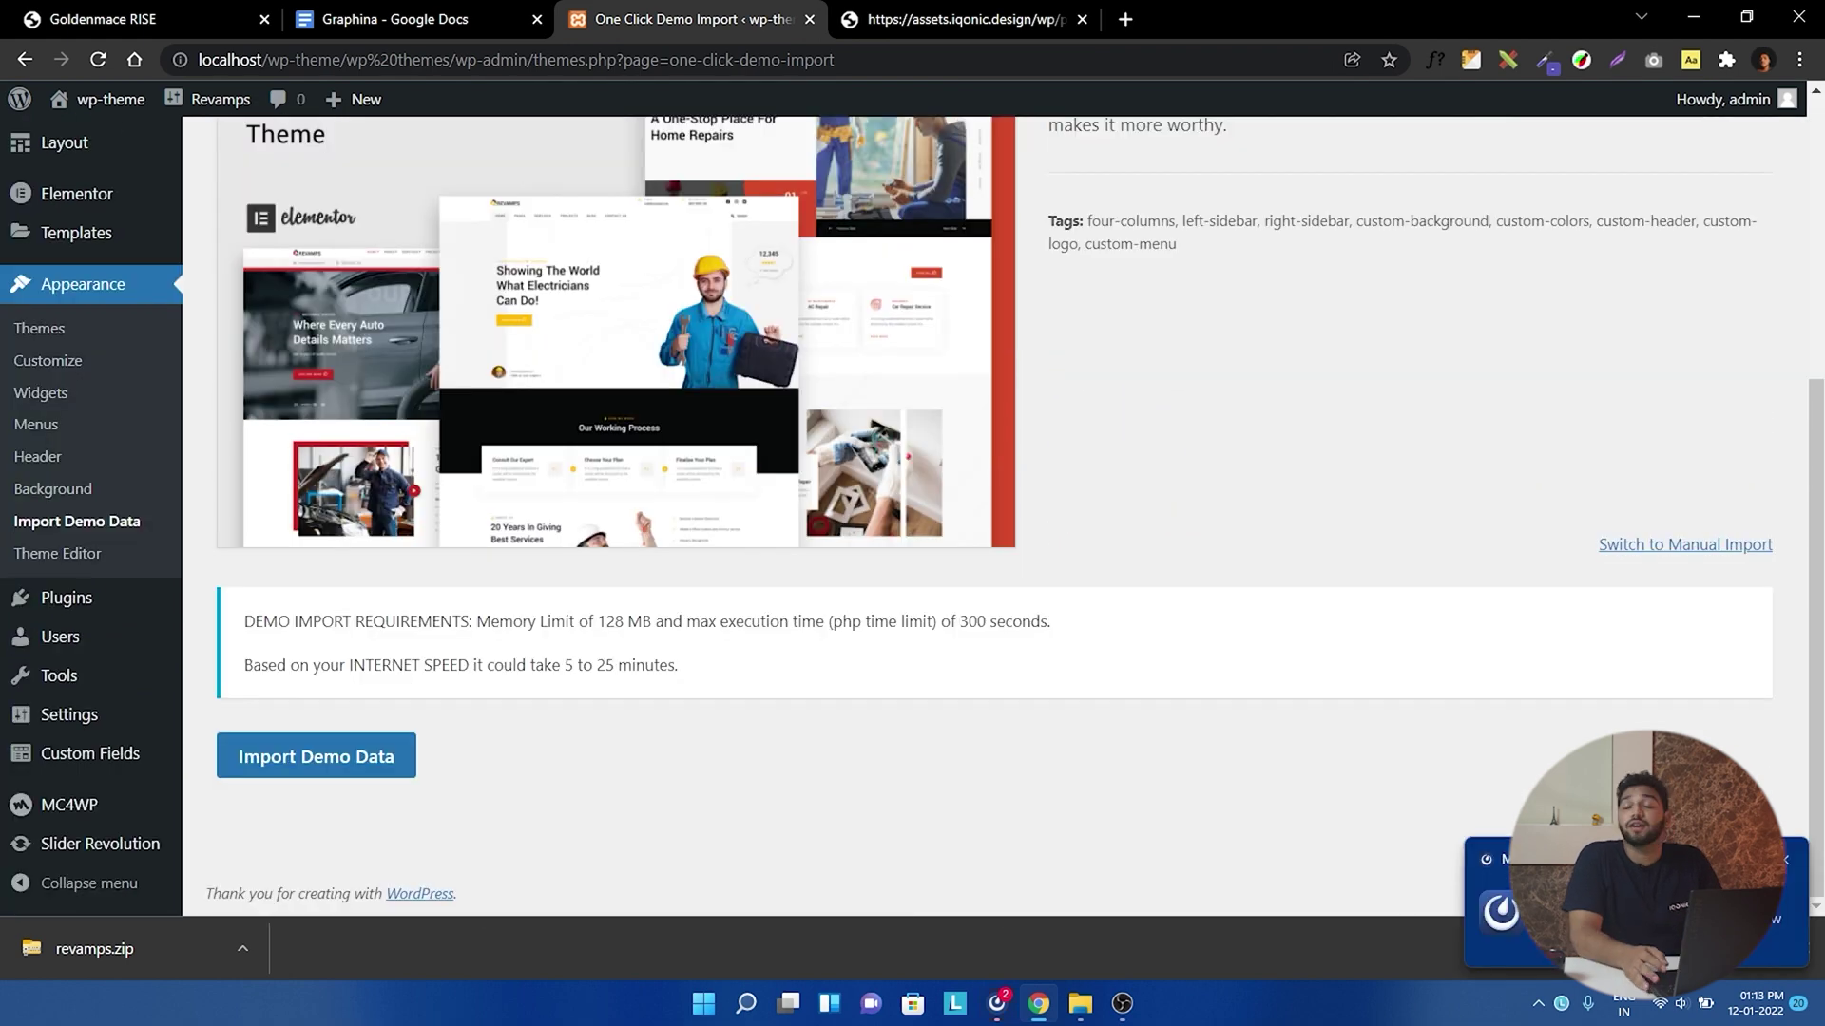
pyautogui.click(1784, 862)
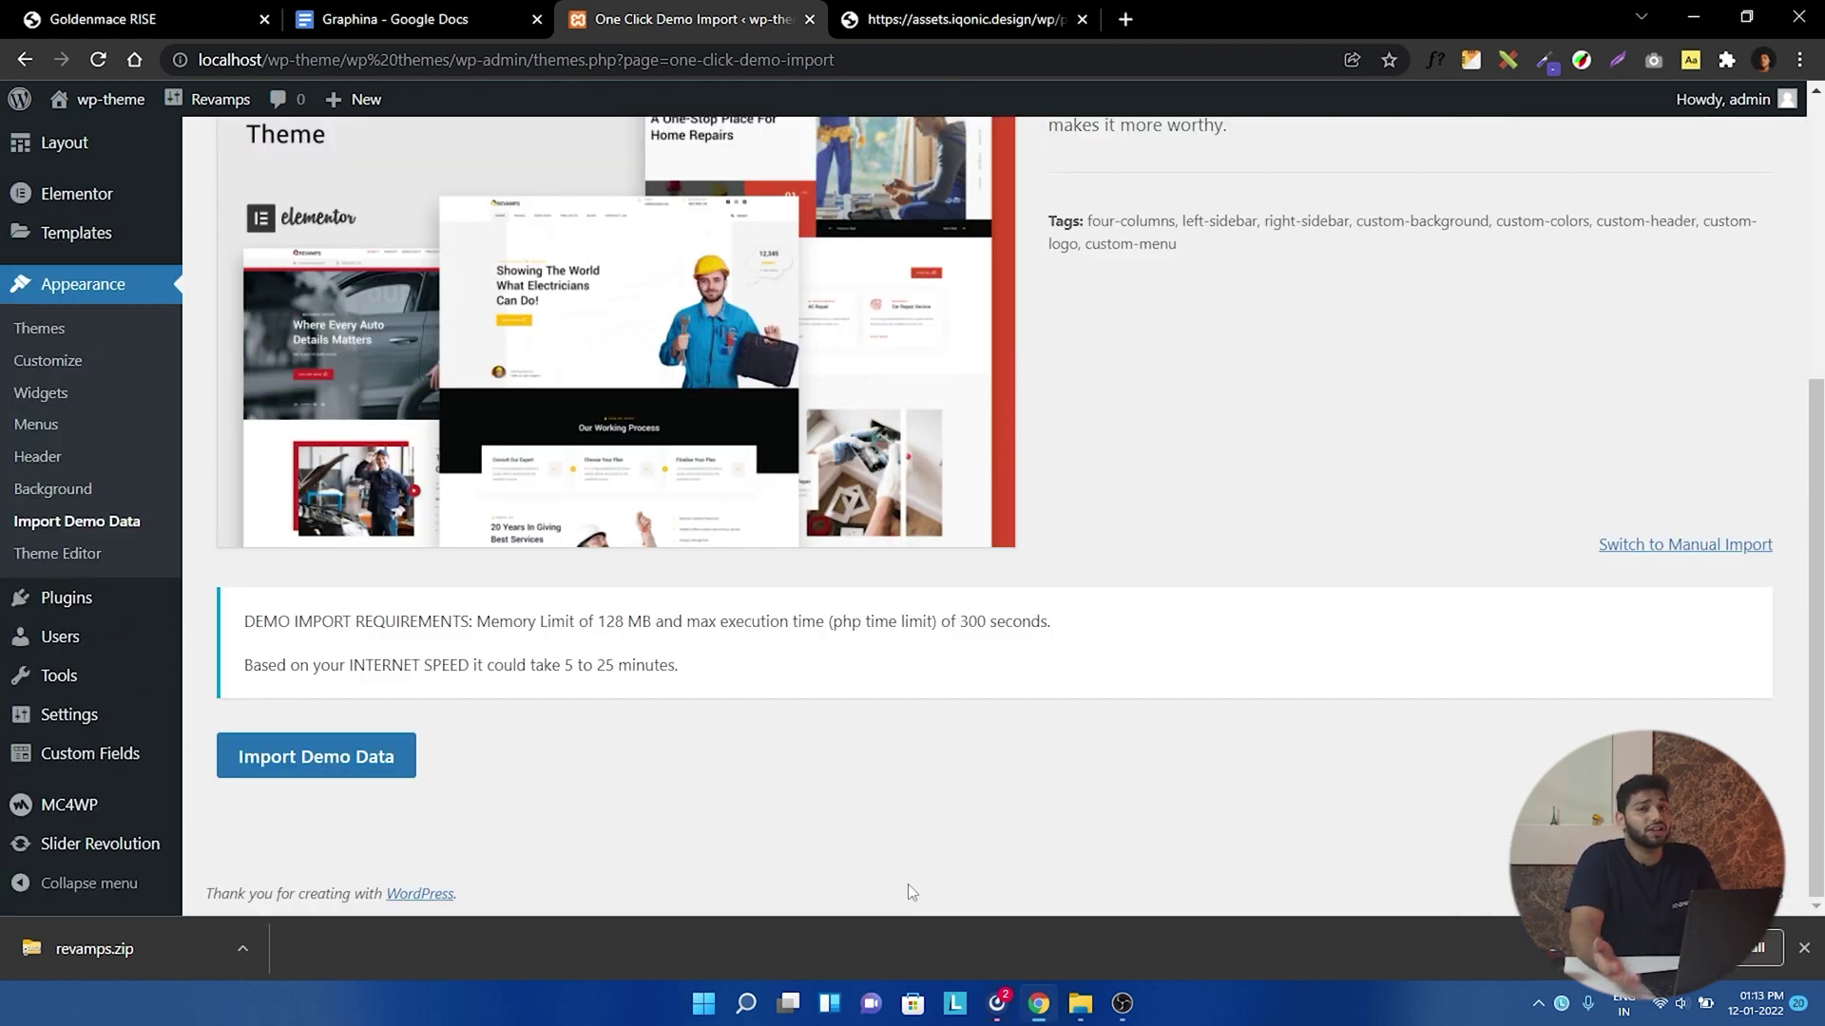
pyautogui.scroll(2, 348, 635)
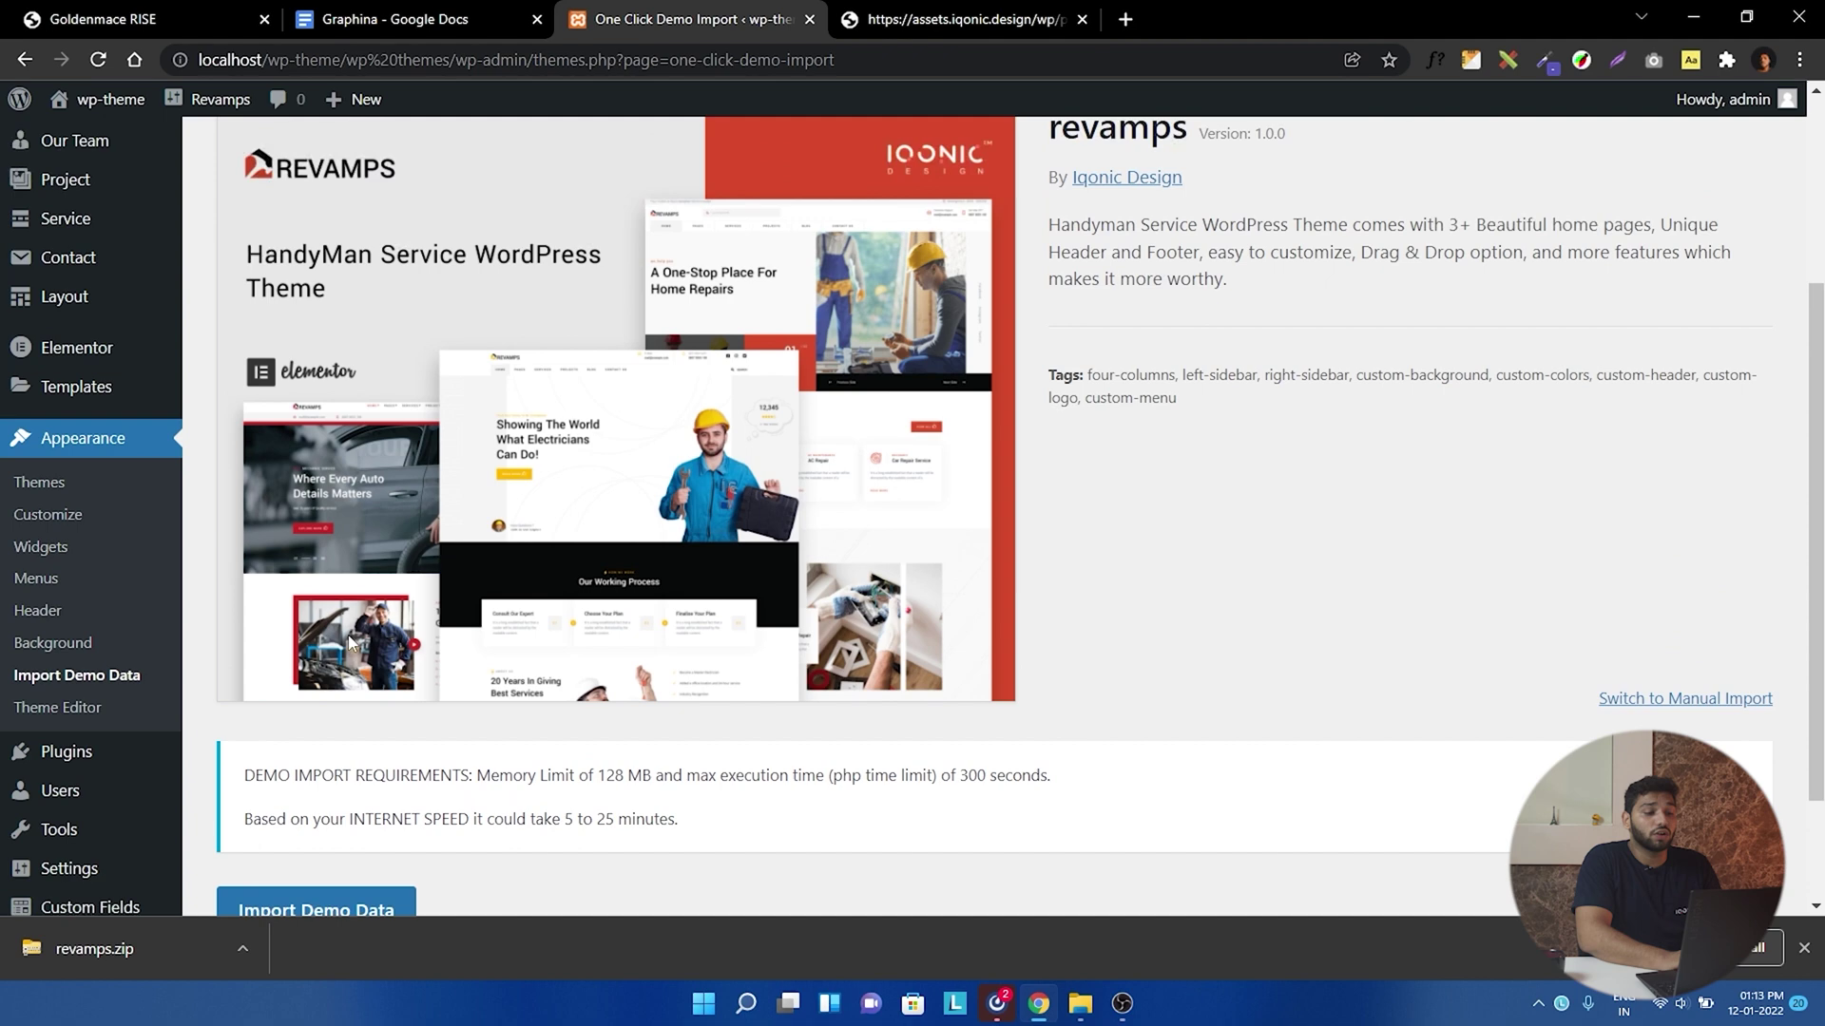
pyautogui.scroll(-2, 344, 665)
pyautogui.scroll(2, 340, 720)
pyautogui.scroll(-2, 340, 720)
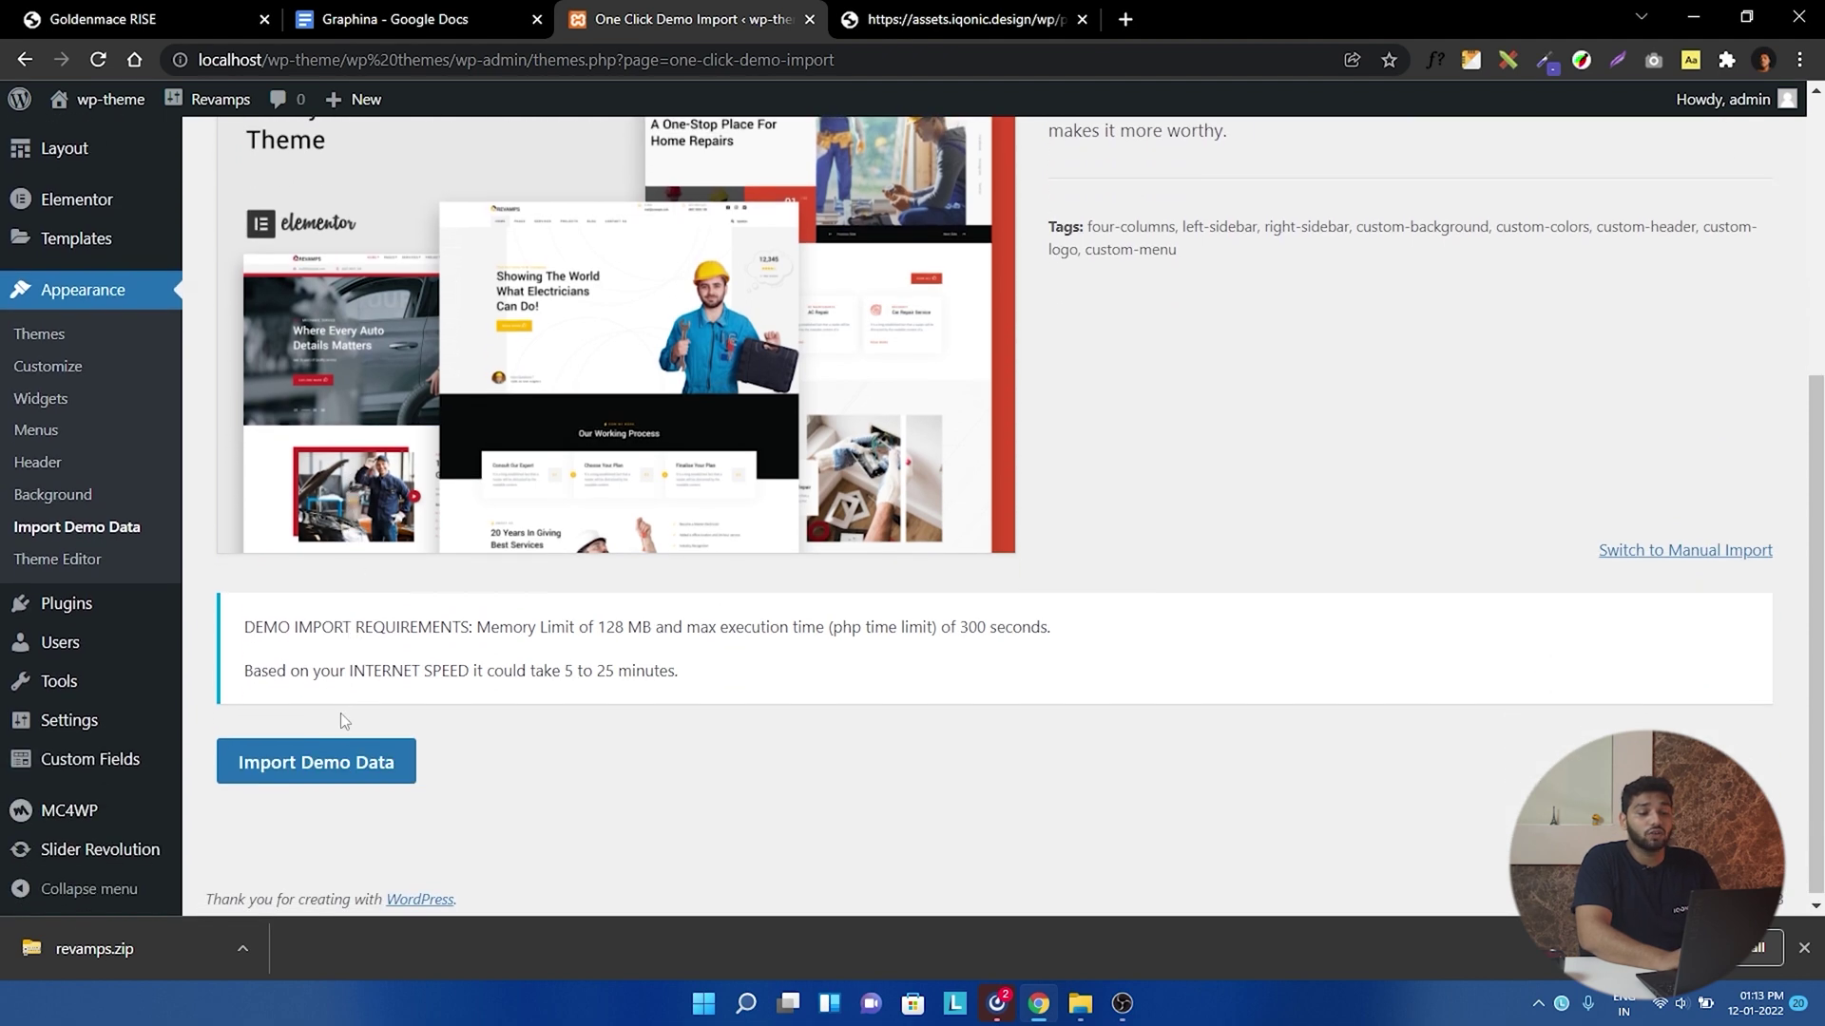
pyautogui.click(342, 763)
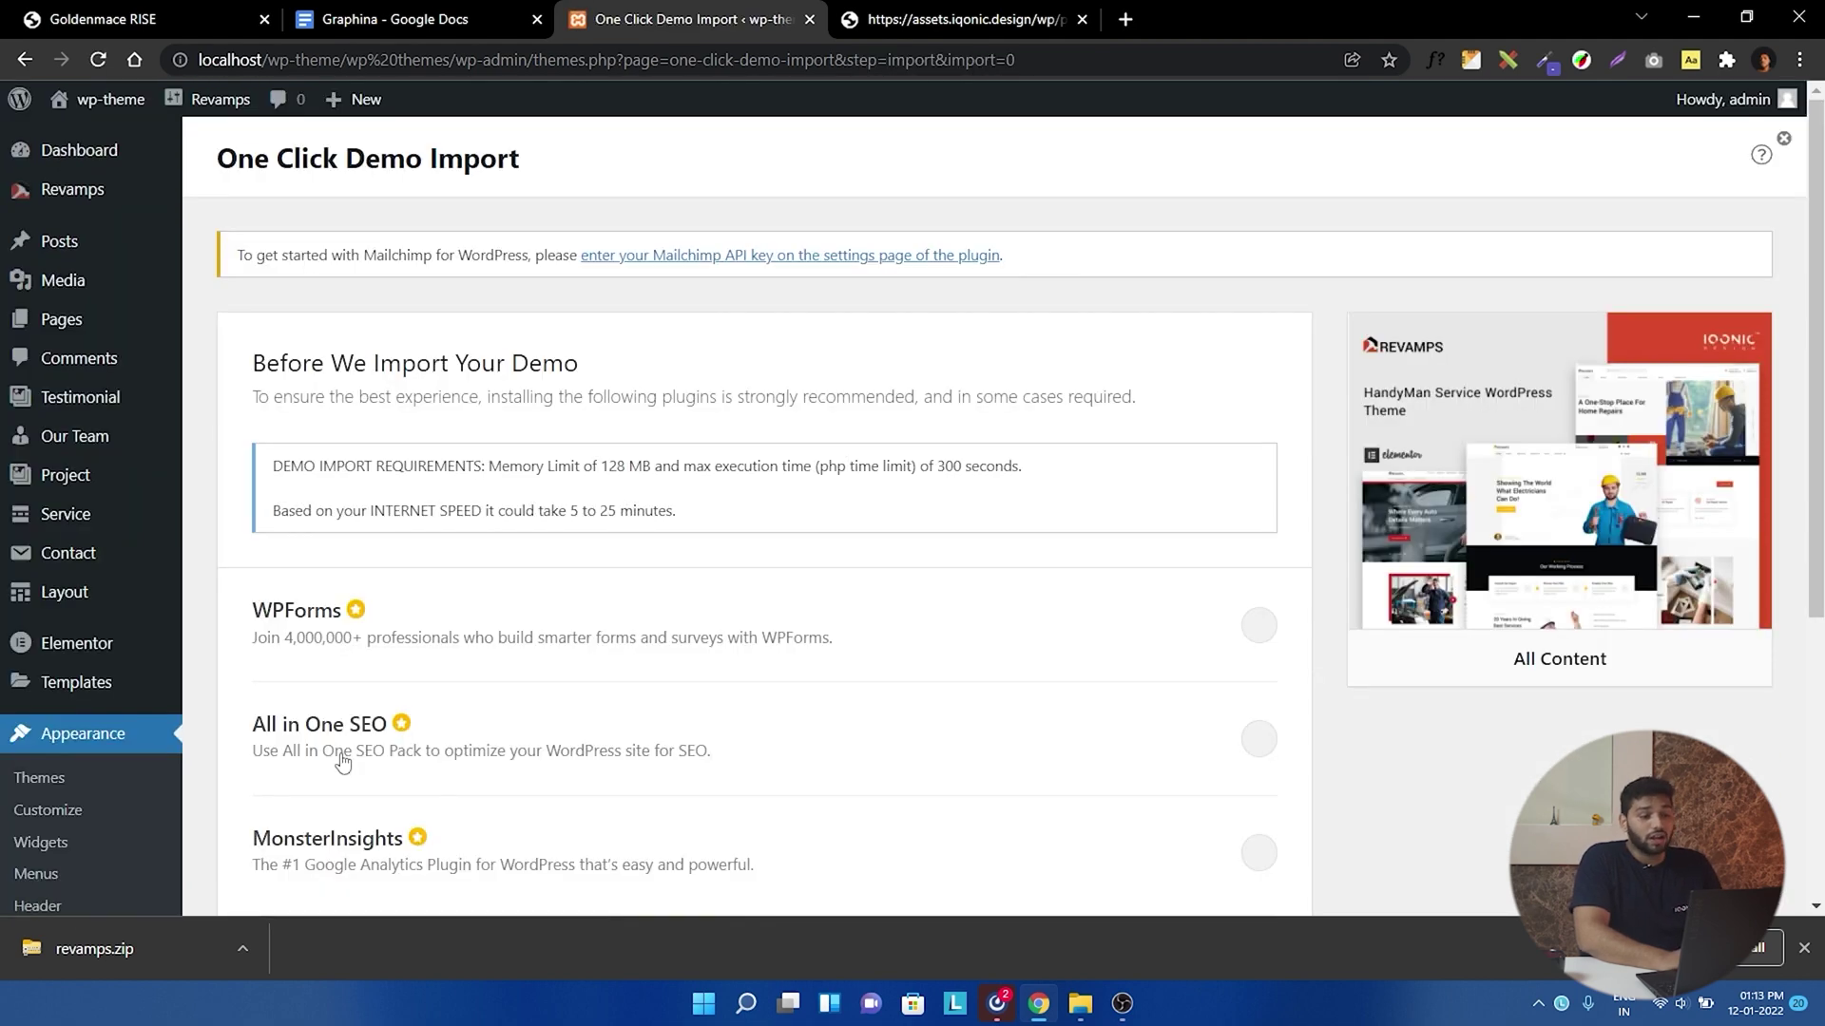
pyautogui.scroll(-4, 342, 760)
pyautogui.click(1209, 719)
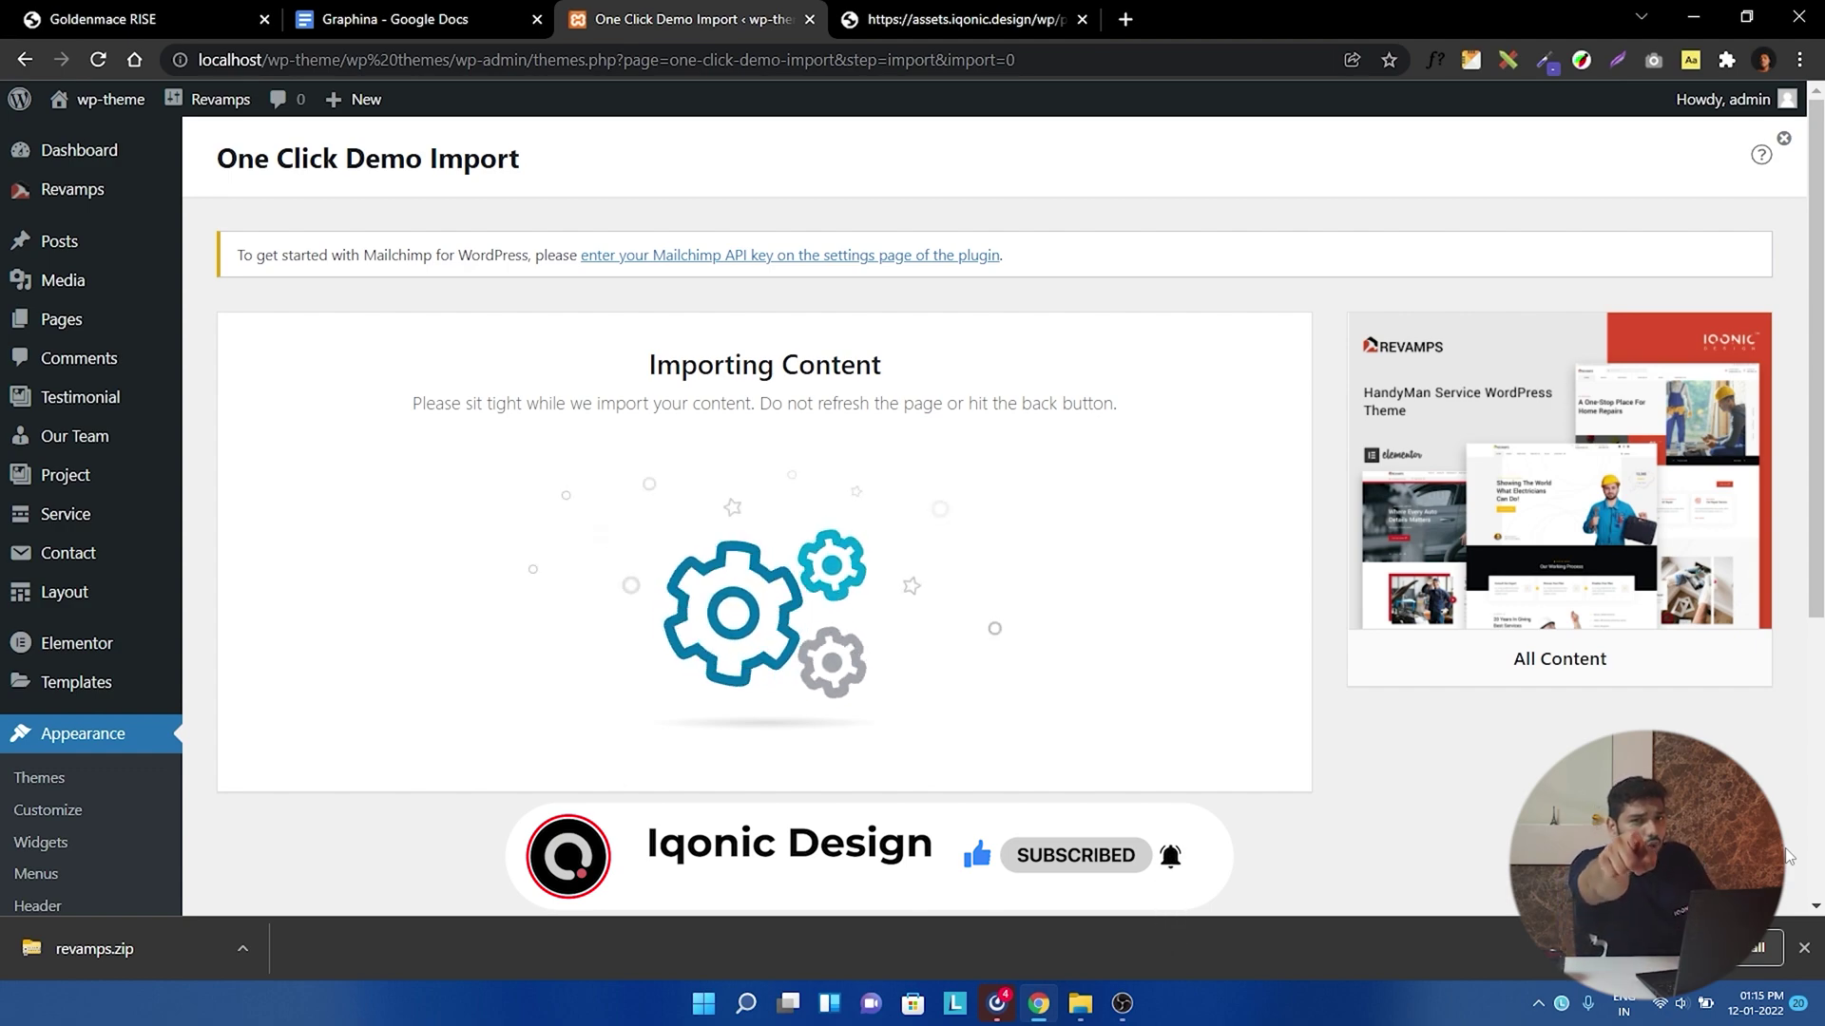
# - Visit the finished site and scroll through the imported home page sections
pyautogui.click(918, 800)
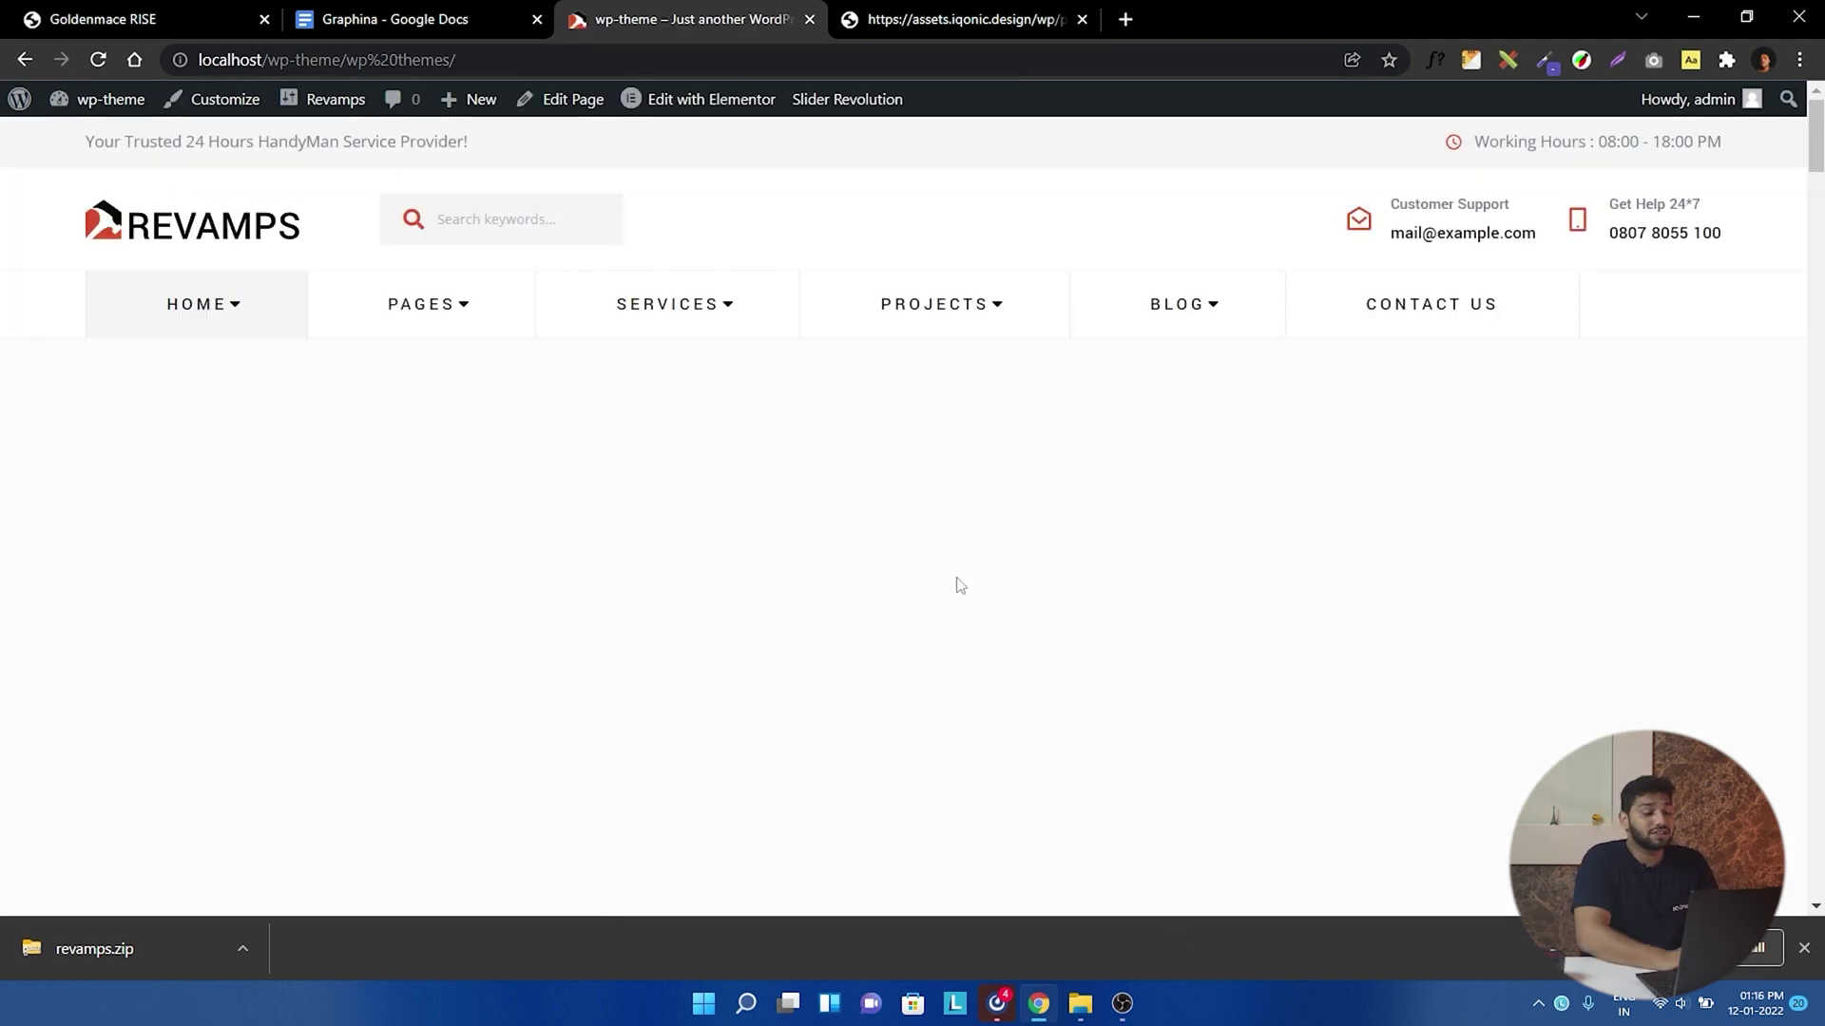
pyautogui.scroll(-5, 956, 576)
pyautogui.scroll(-20, 958, 585)
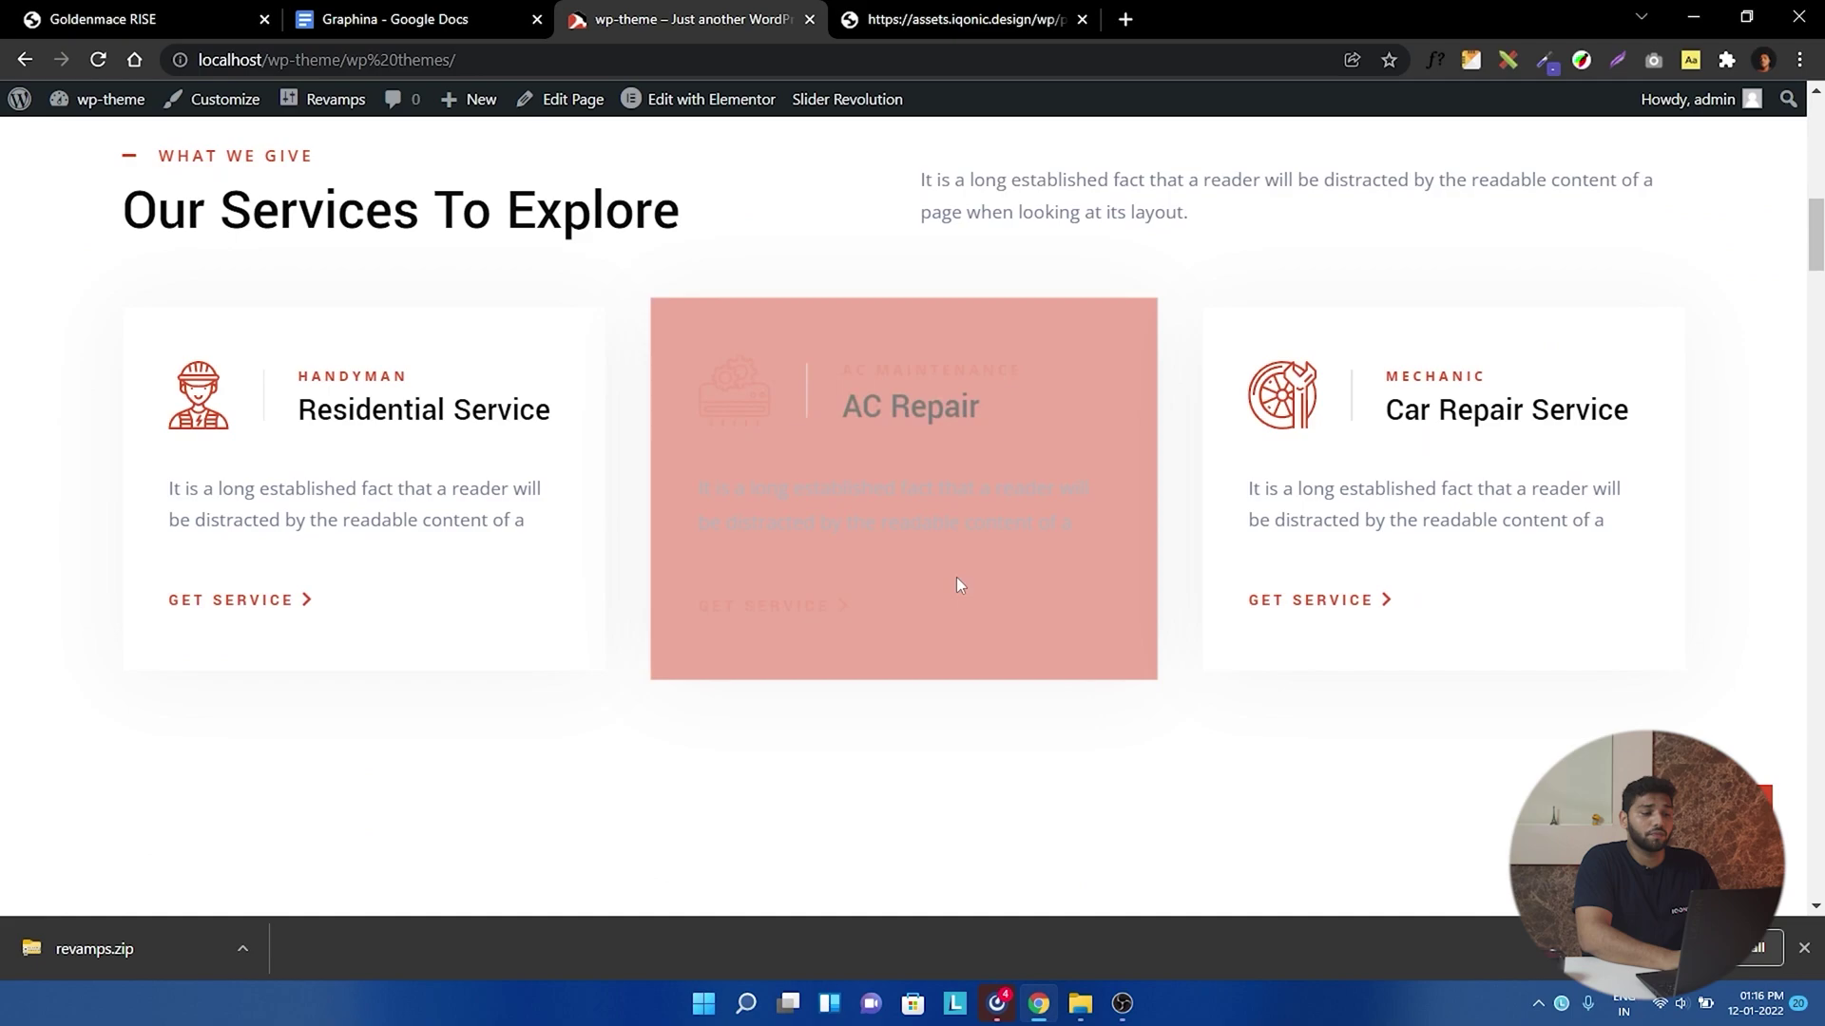
pyautogui.scroll(-10, 958, 586)
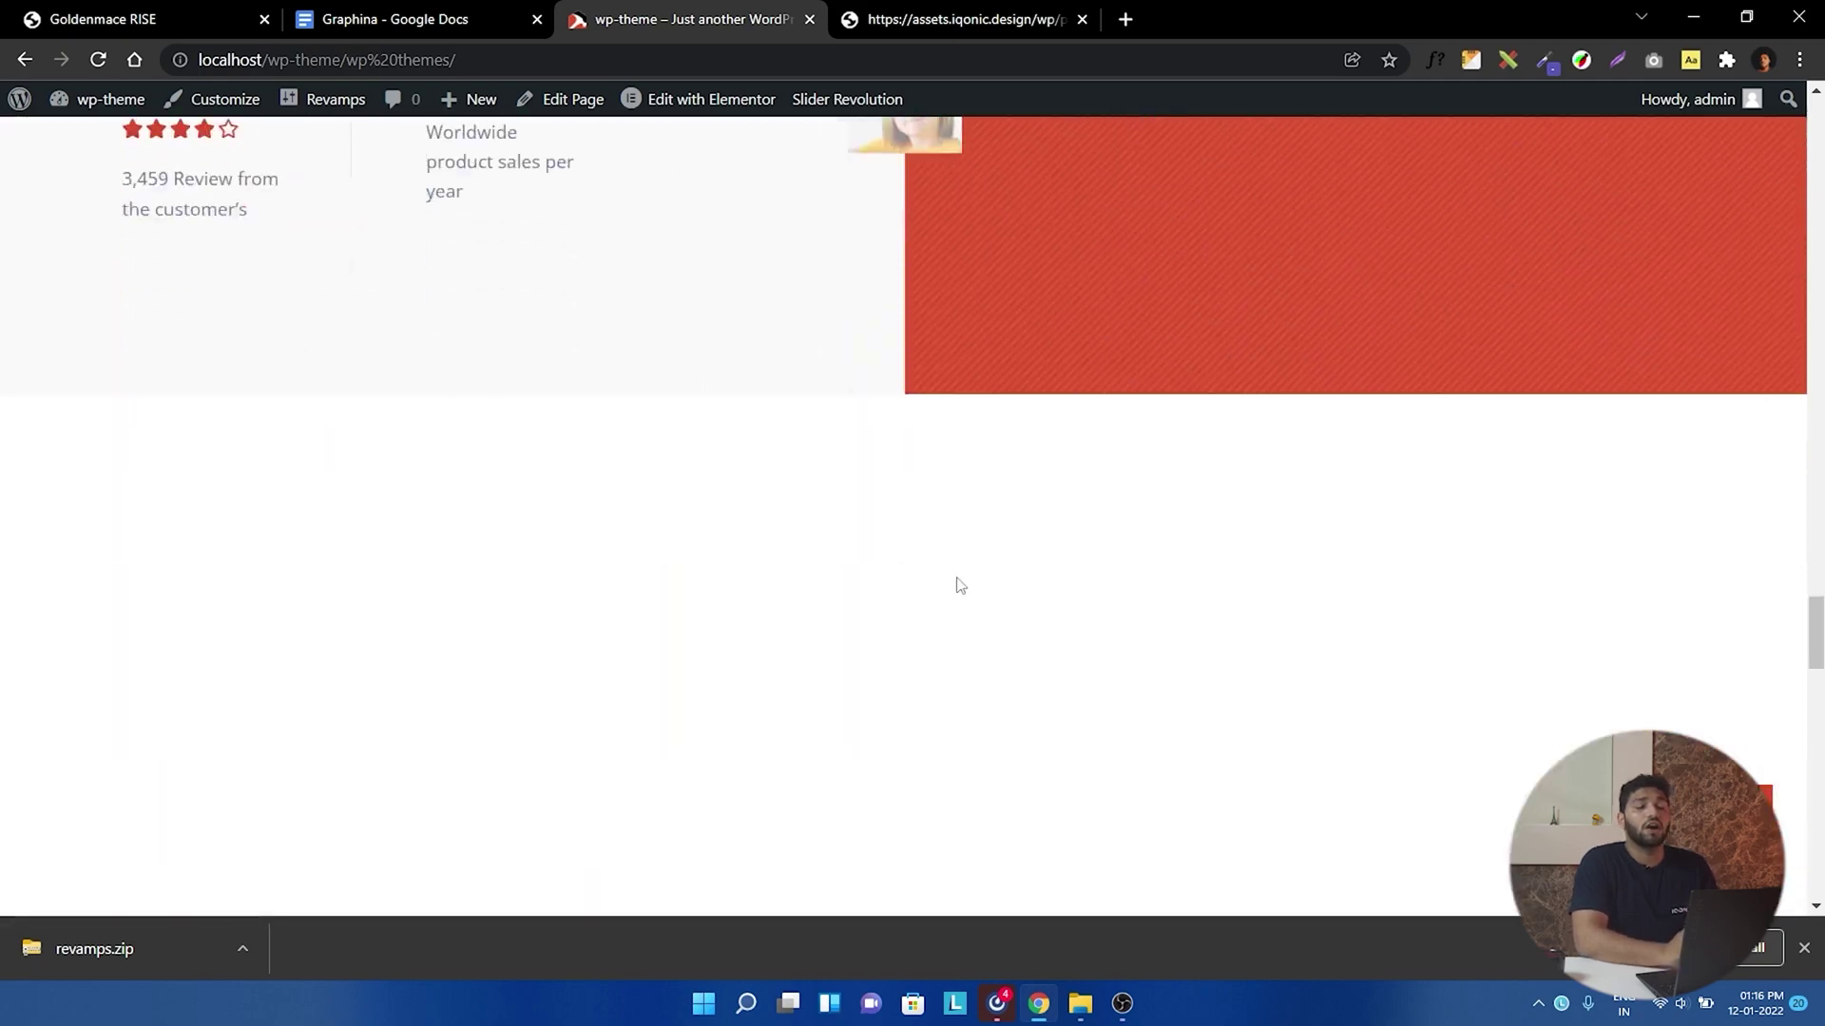
pyautogui.scroll(15, 956, 581)
pyautogui.scroll(10, 957, 578)
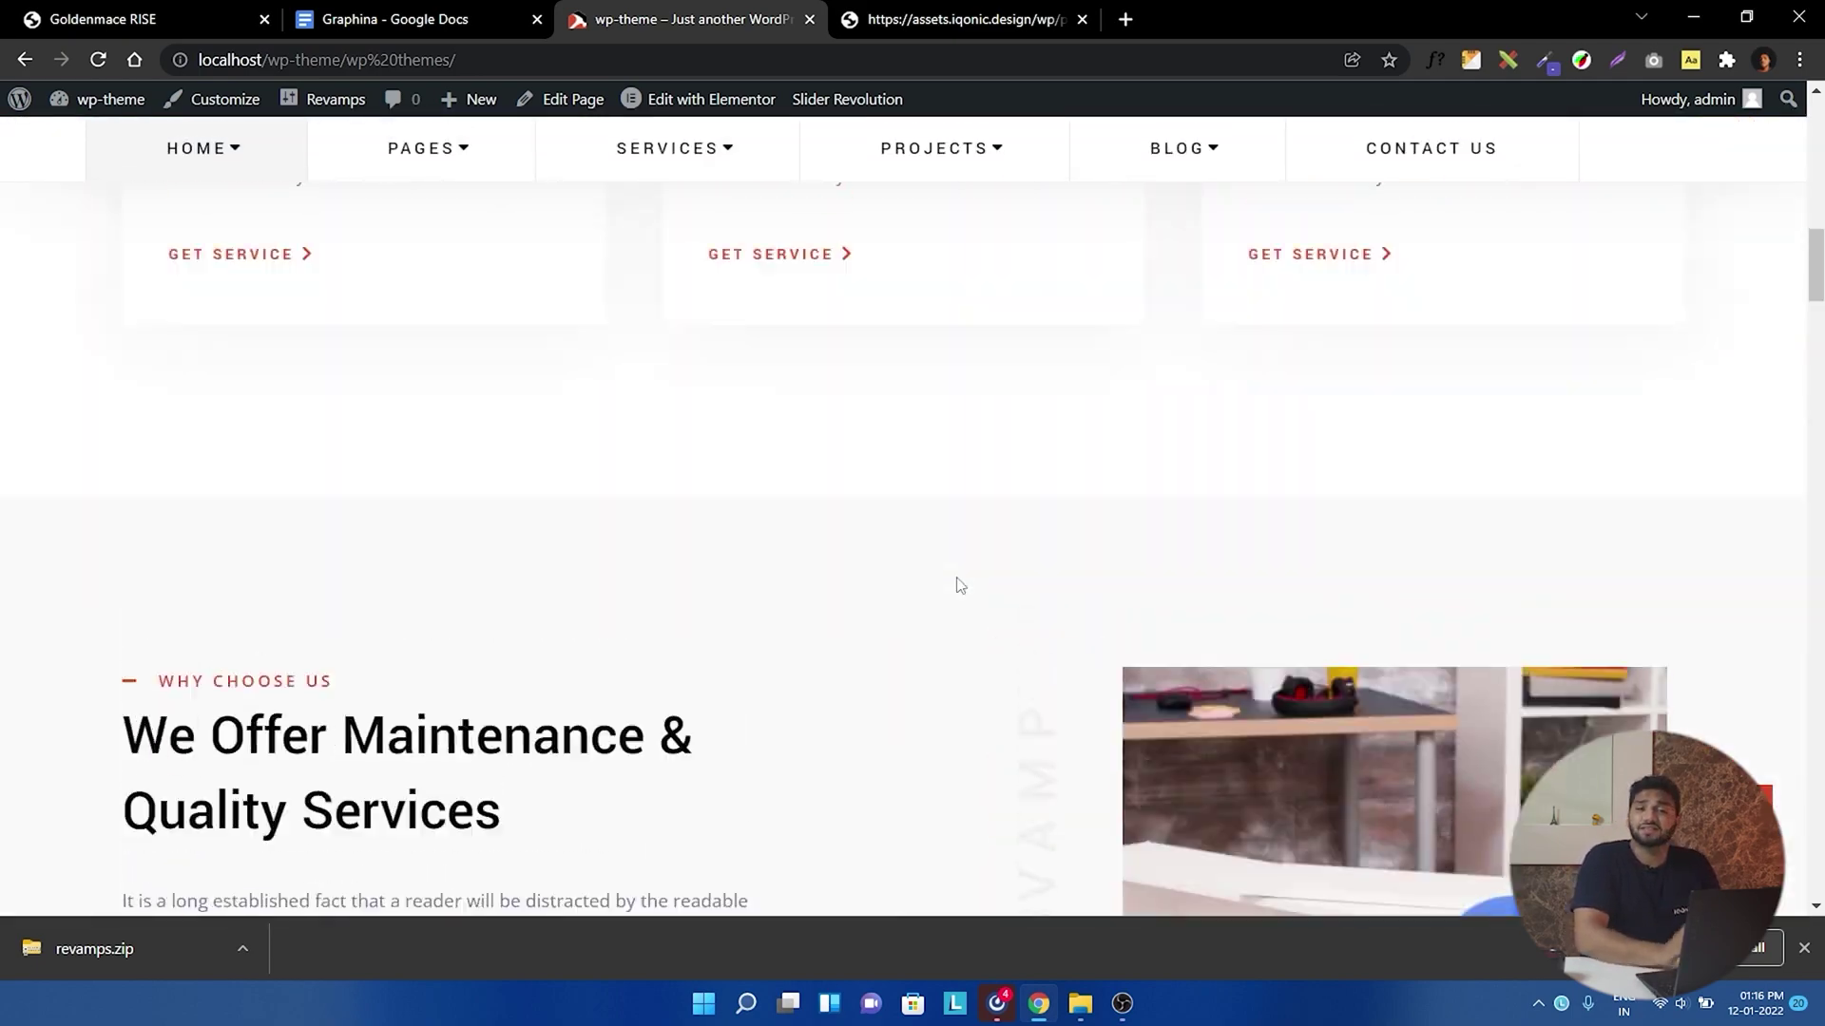
# - Change the home-1 hero title to 'A Perfect Place For Home Services'
pyautogui.moveTo(855, 102)
pyautogui.click(845, 142)
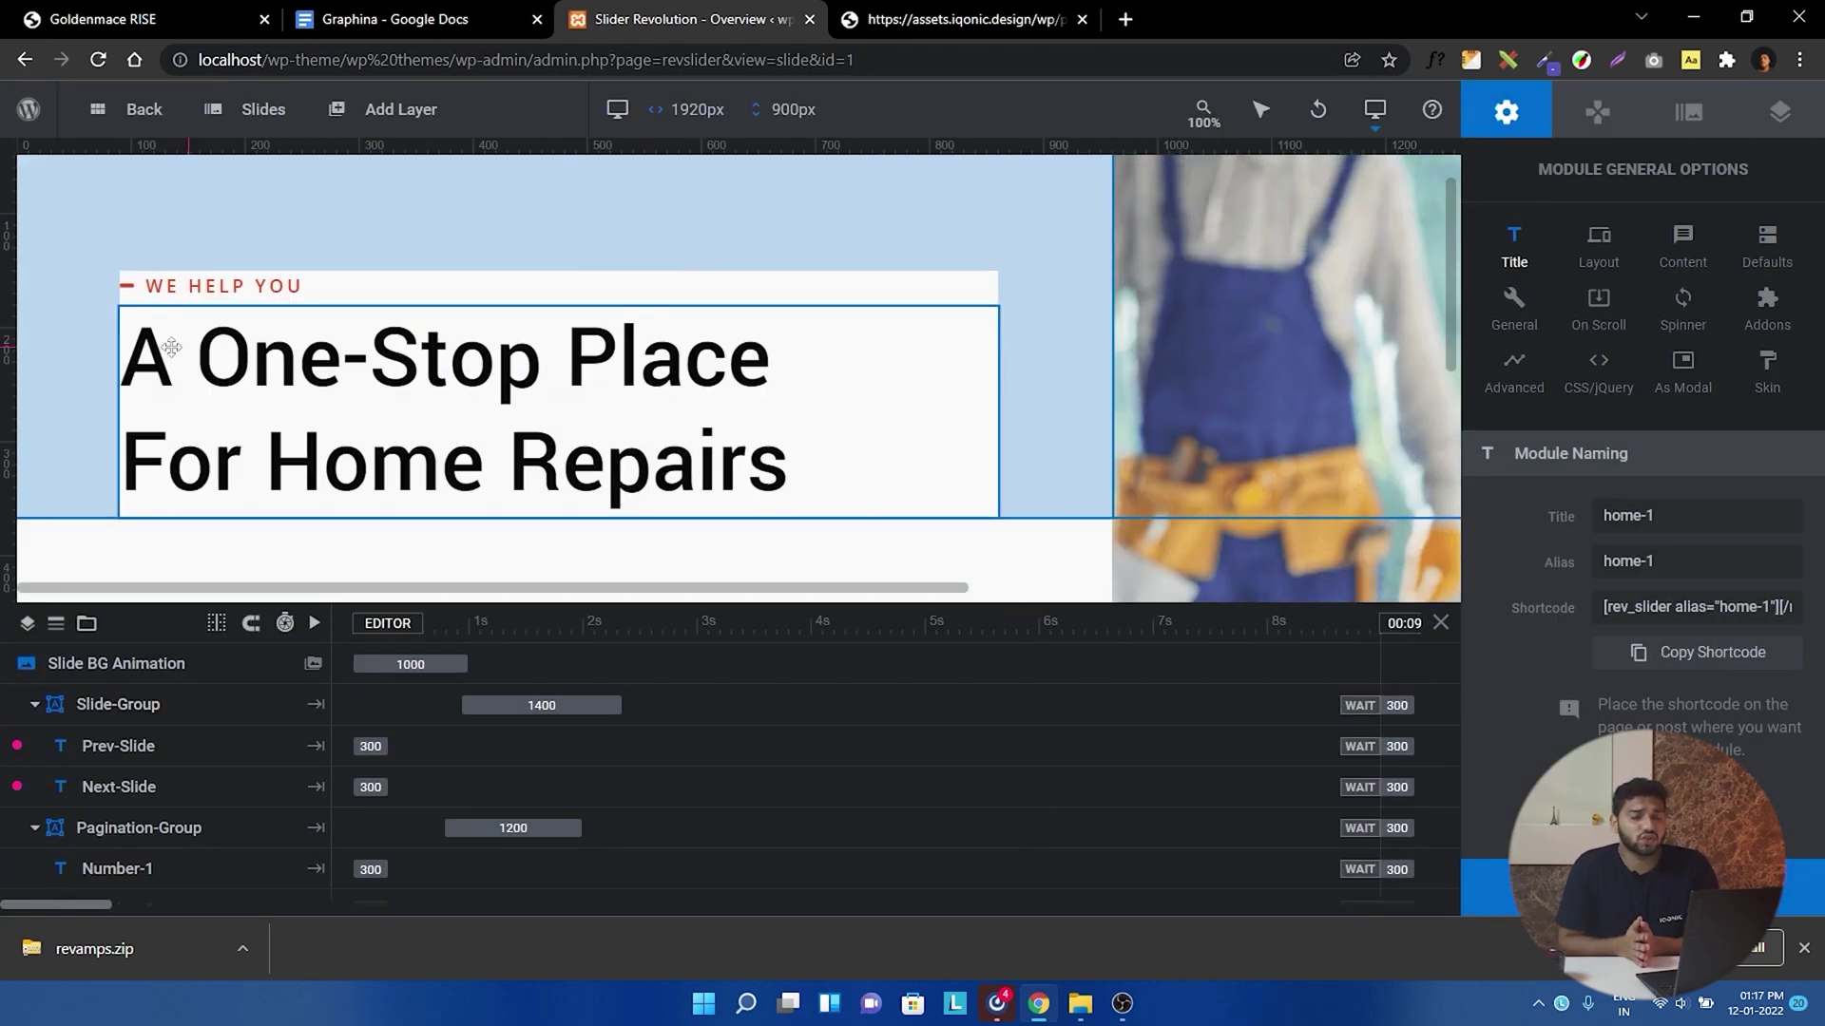
pyautogui.click(676, 391)
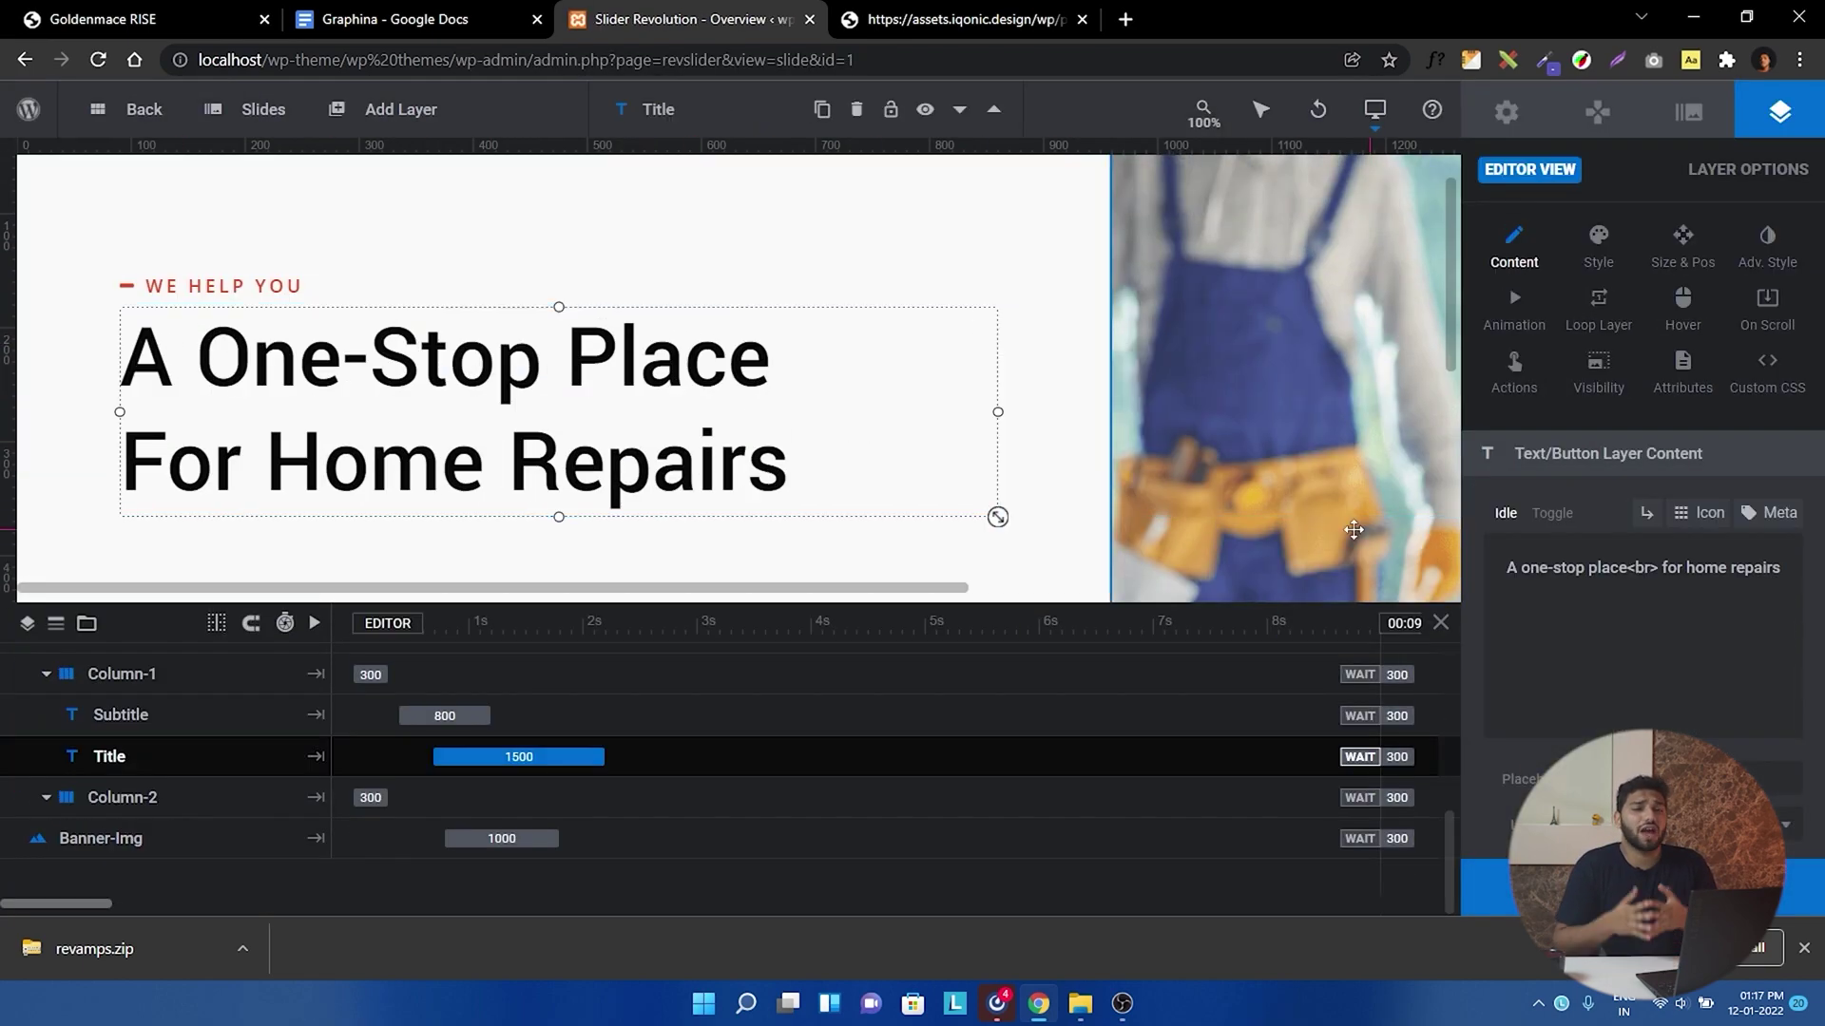
pyautogui.moveTo(1791, 571); pyautogui.dragTo(1521, 567)
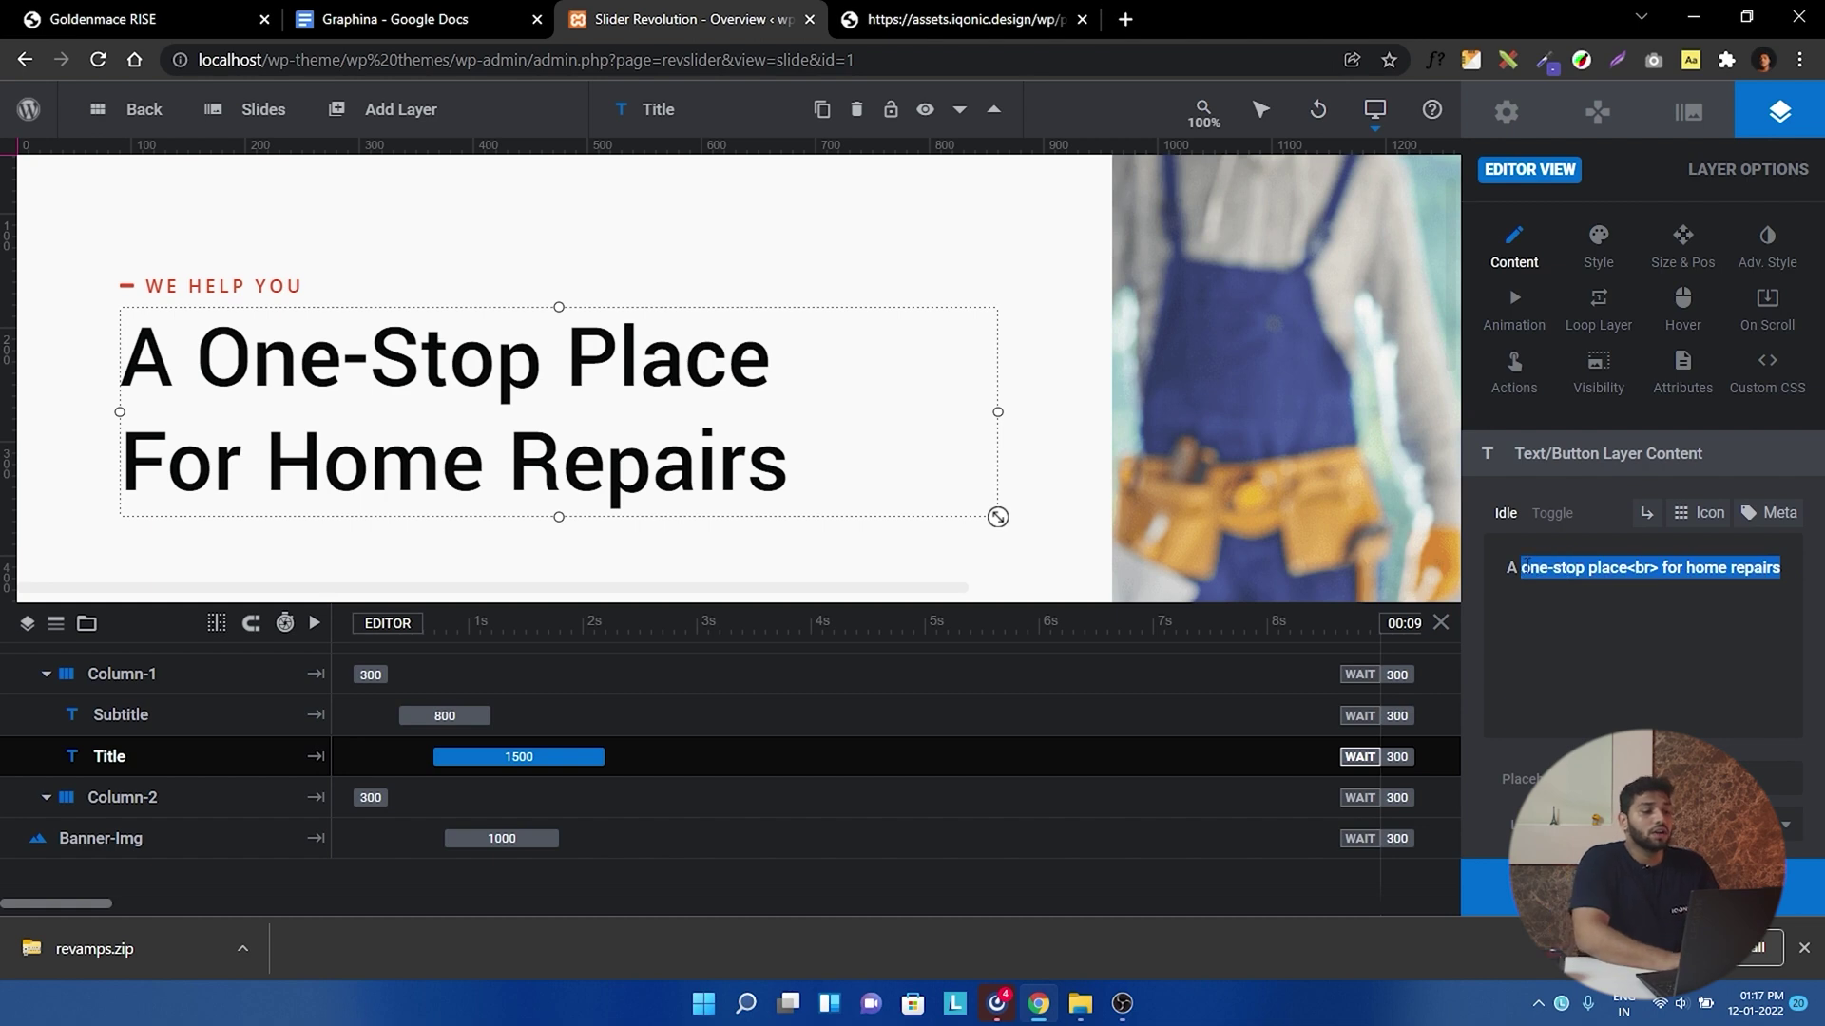
pyautogui.click(1629, 572)
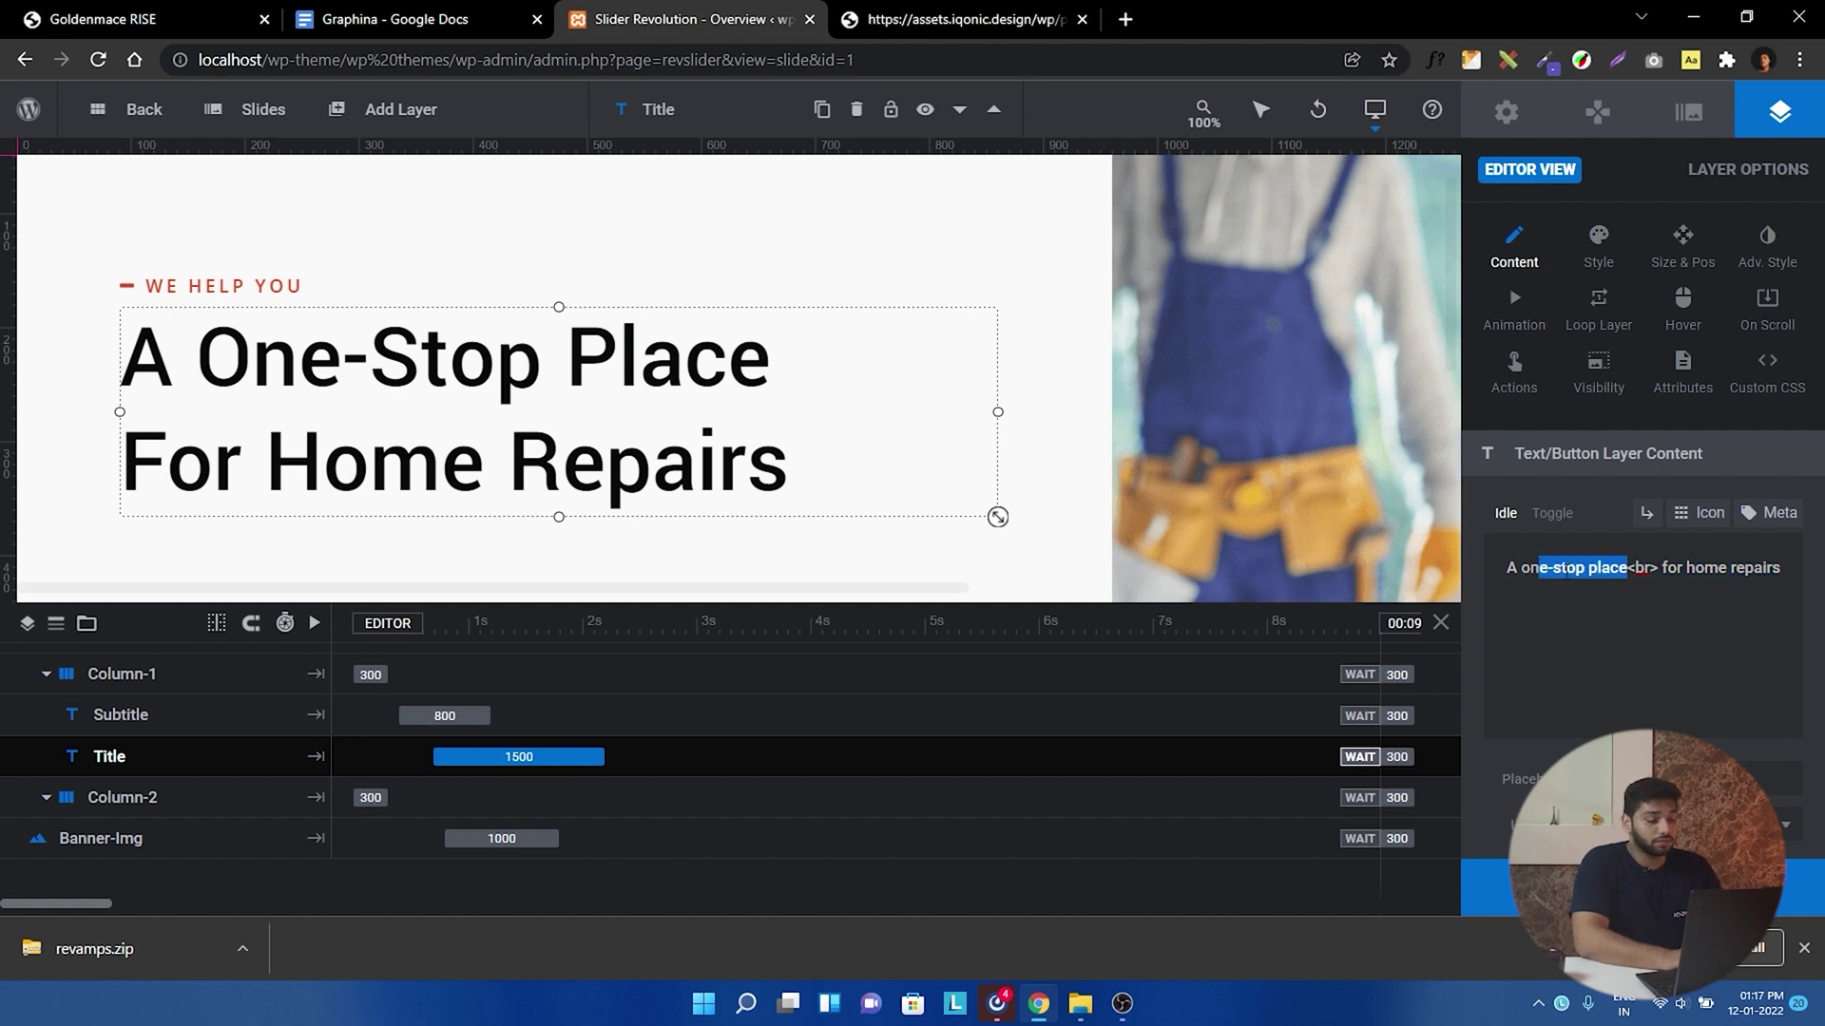
pyautogui.write('Perfect')
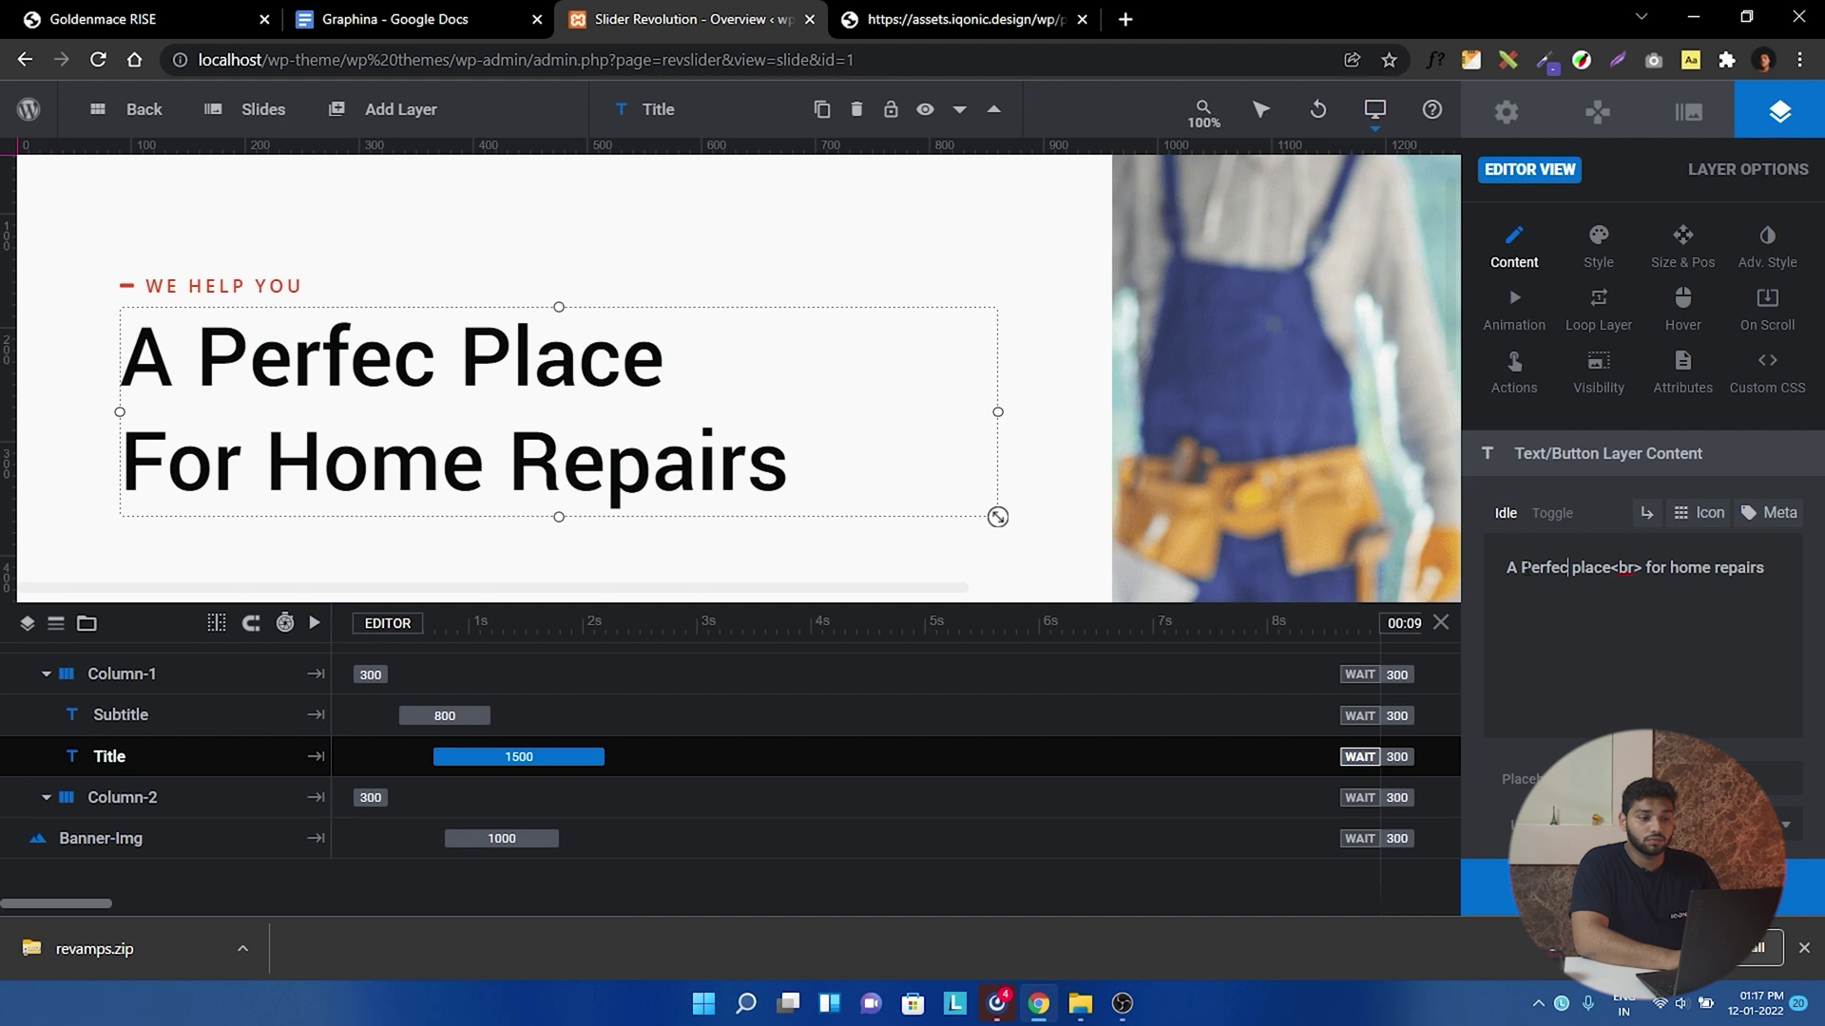
pyautogui.write('Services')
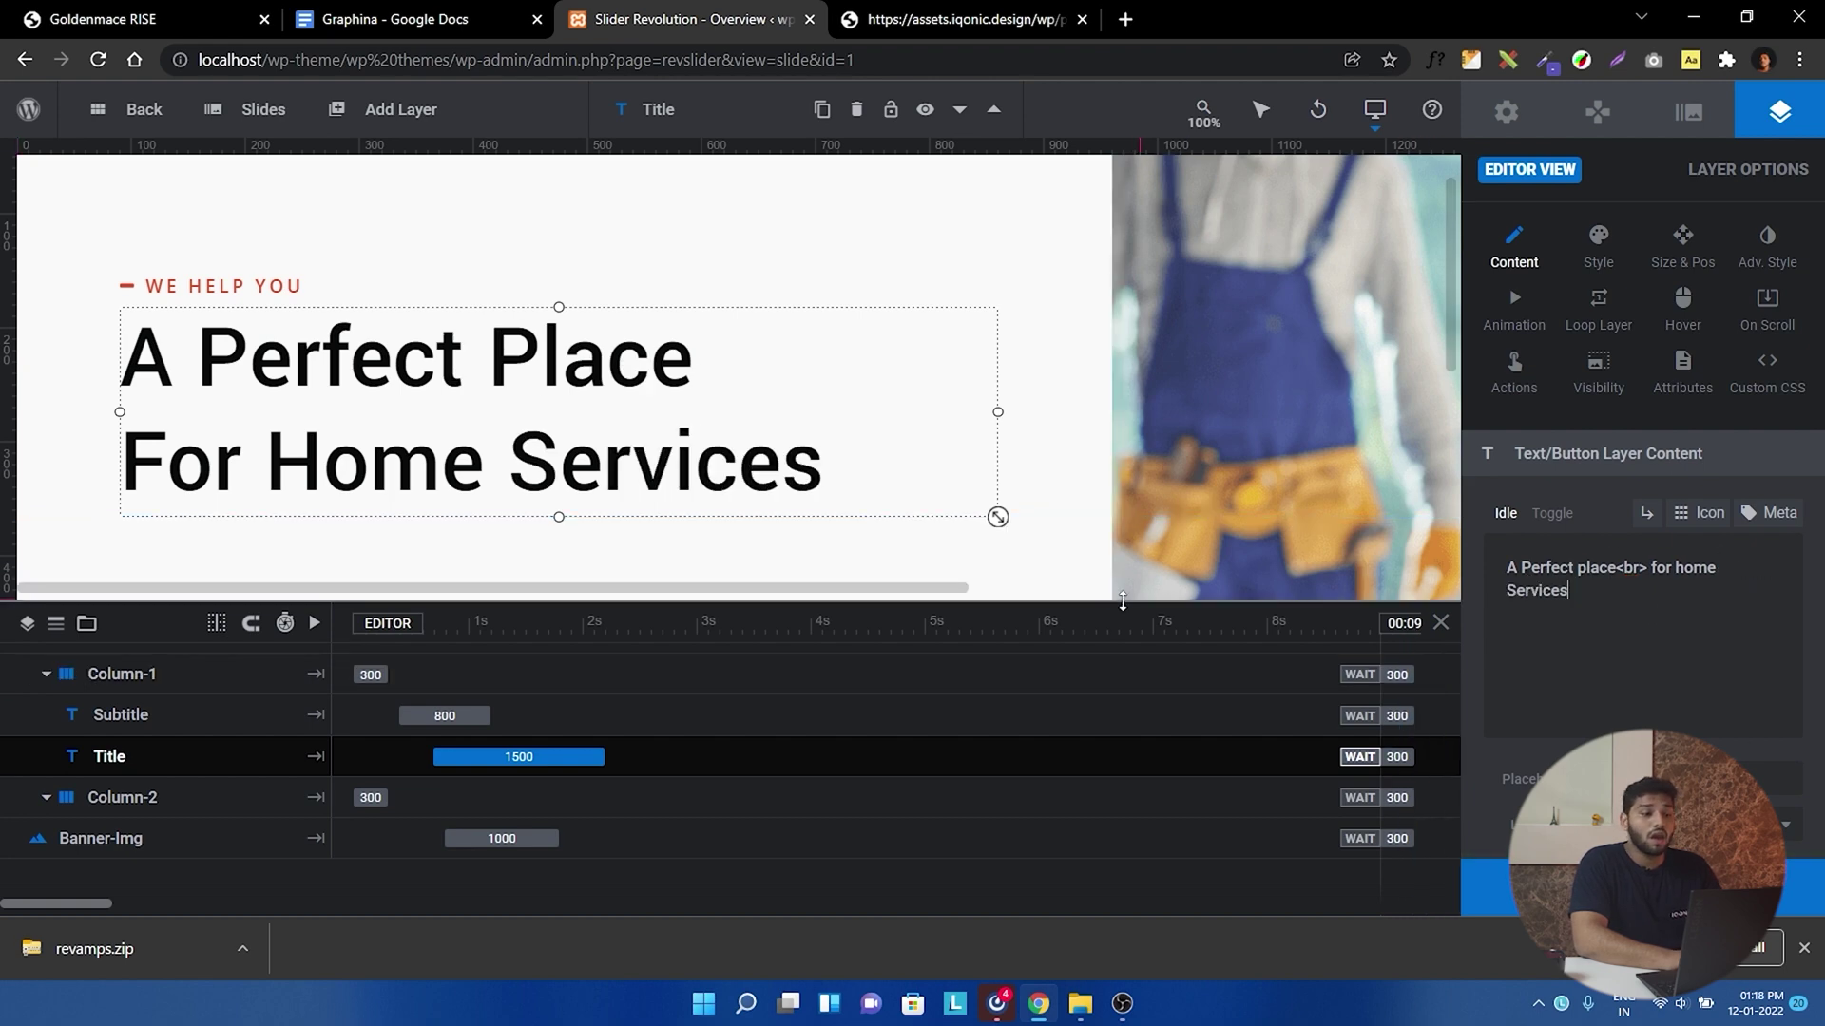
# - Replace the banner image with the blue-cap worker photo from the Media Library
pyautogui.moveTo(1122, 601); pyautogui.dragTo(1122, 819)
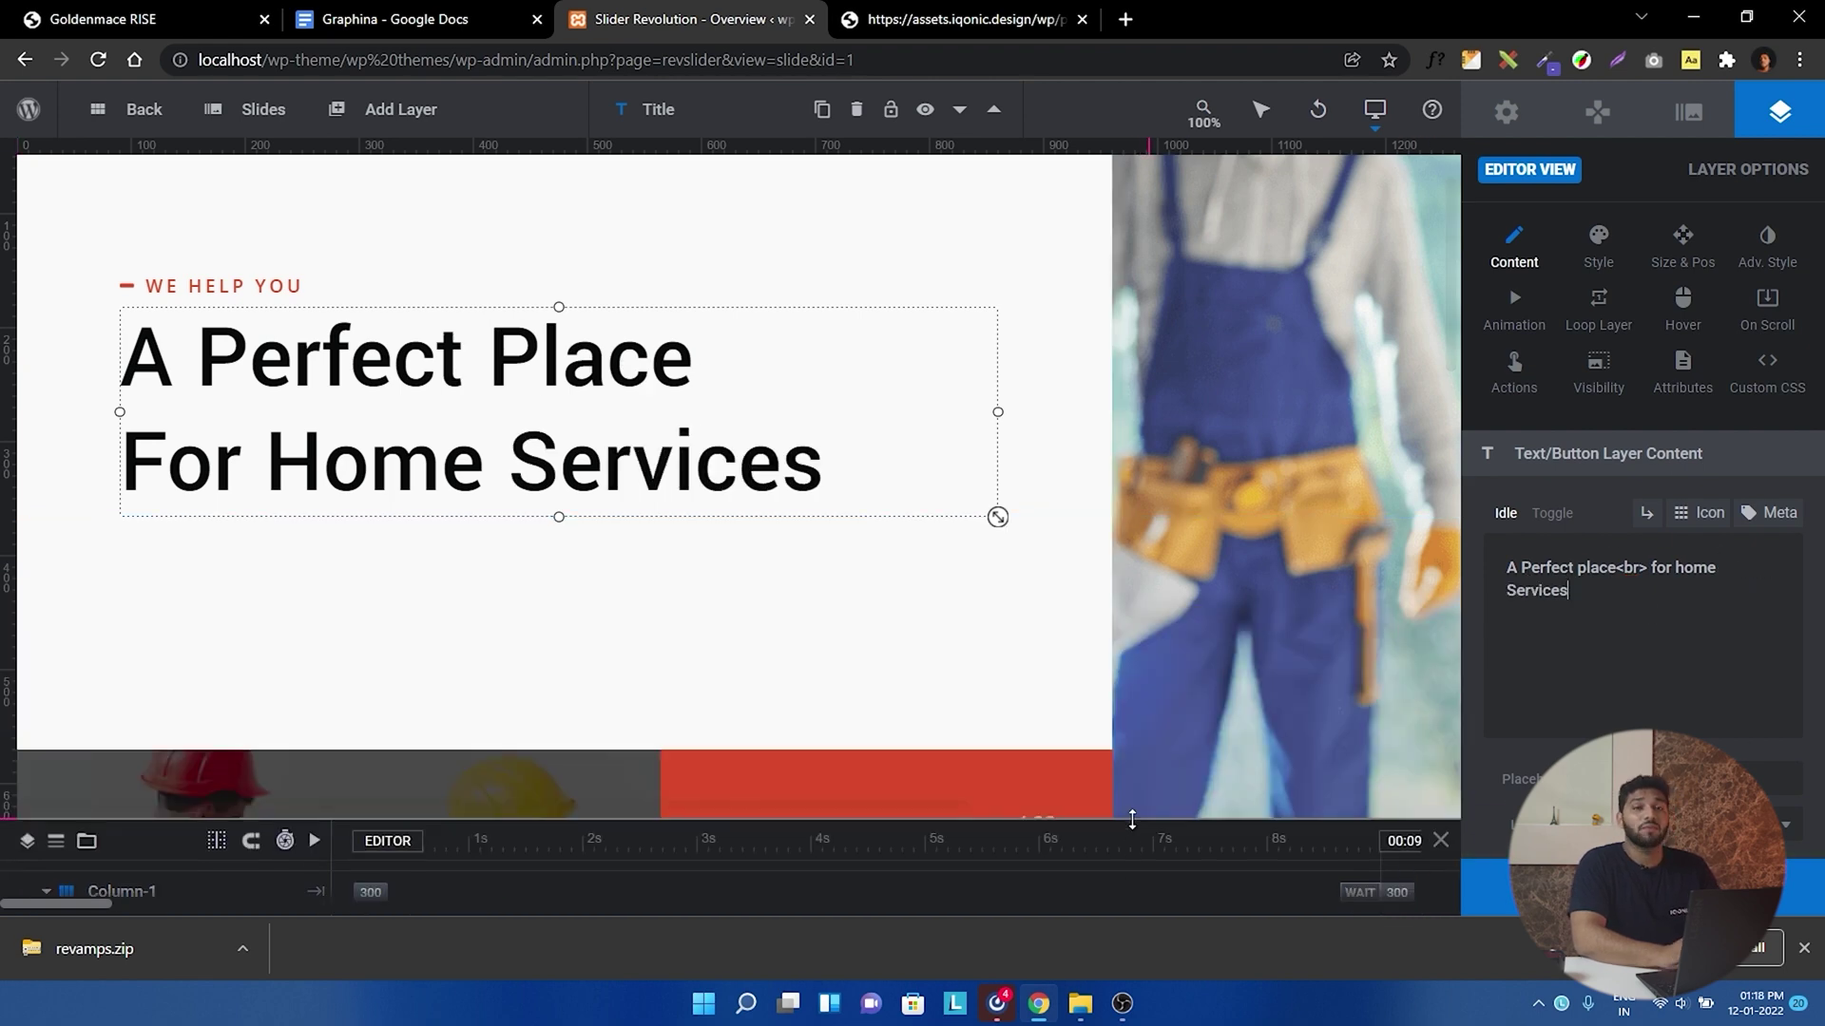
pyautogui.scroll(-5, 1149, 509)
pyautogui.hscroll(5, 1149, 509)
pyautogui.click(1330, 570)
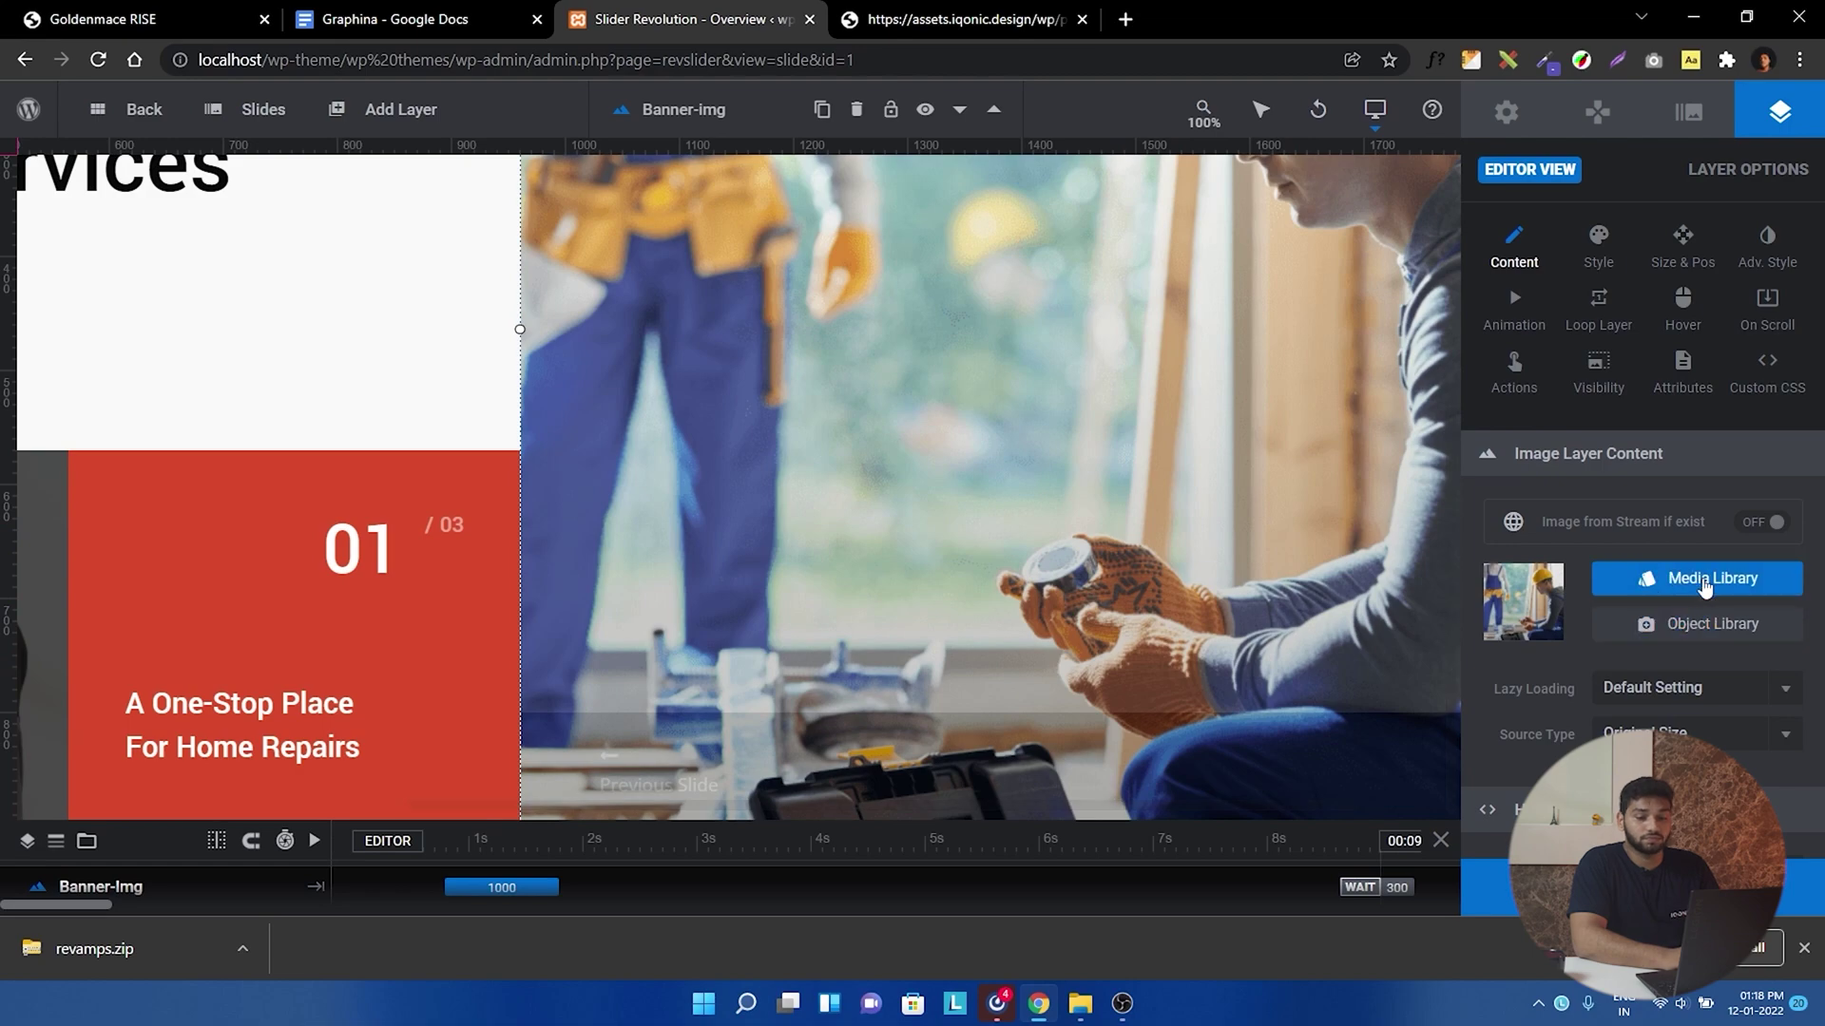
pyautogui.click(1699, 584)
pyautogui.click(206, 191)
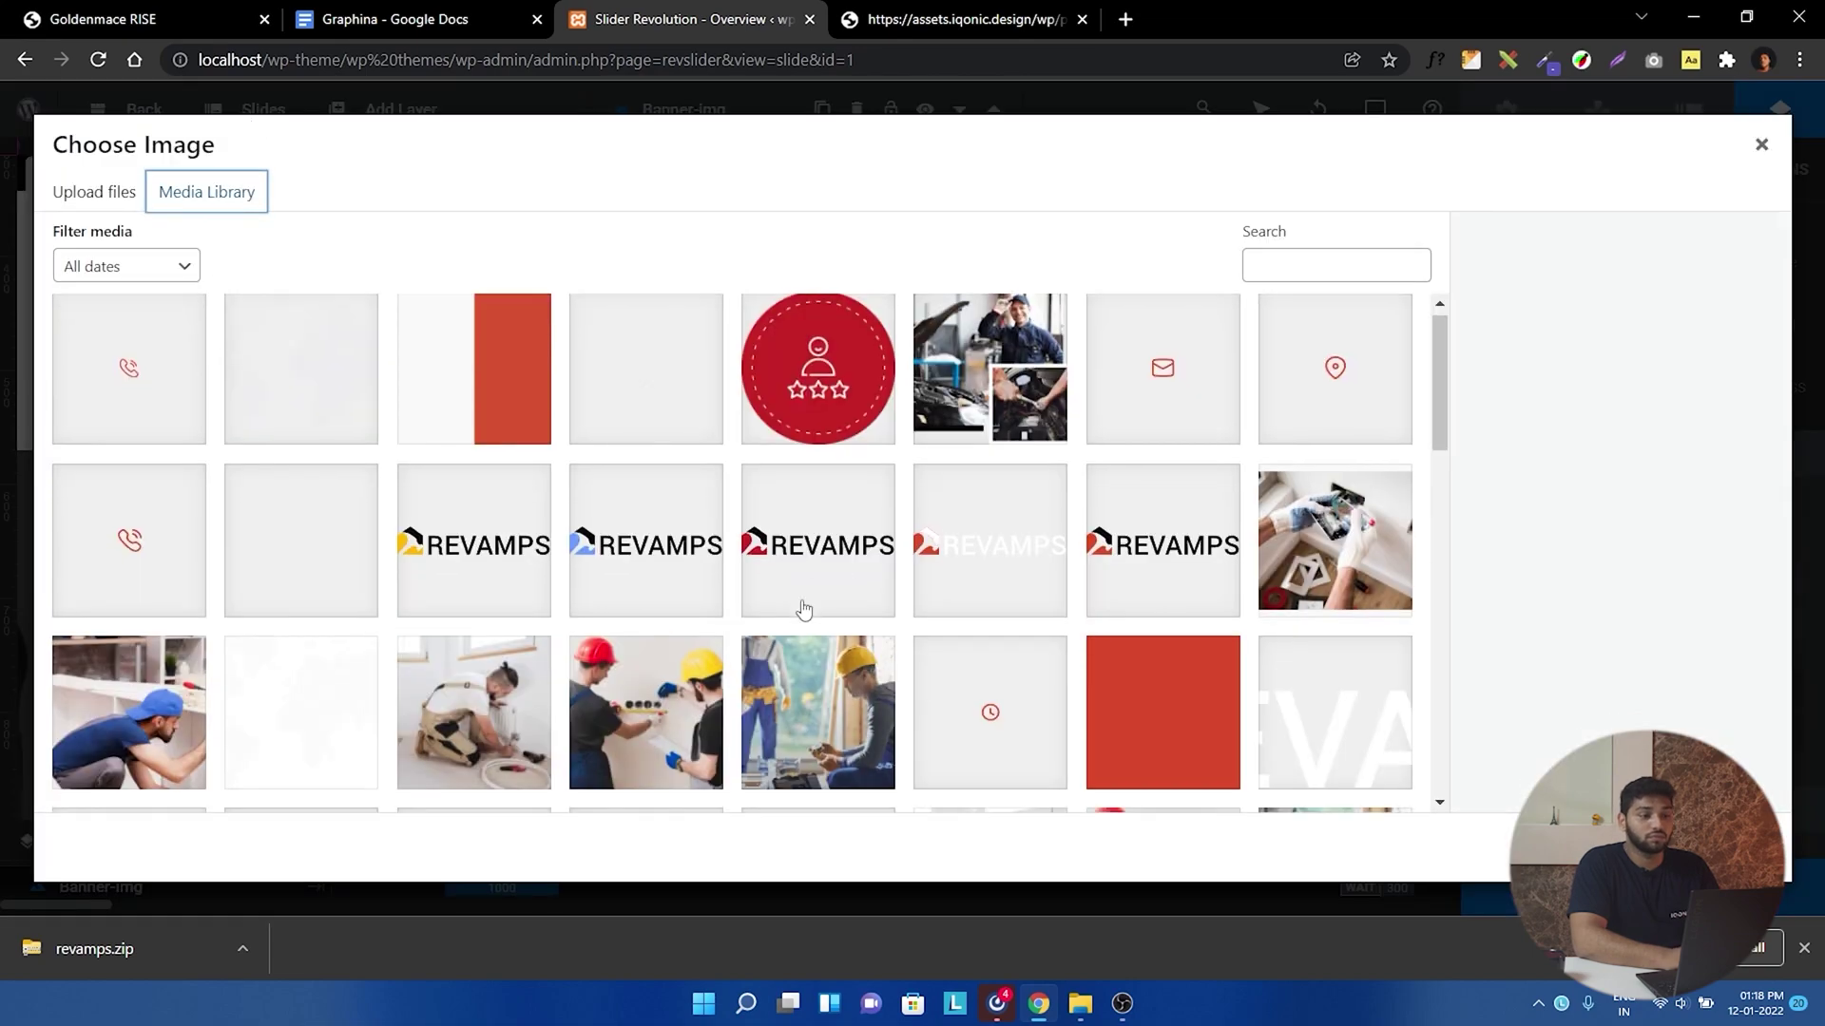
pyautogui.scroll(-3, 835, 637)
pyautogui.scroll(2, 164, 533)
pyautogui.click(163, 532)
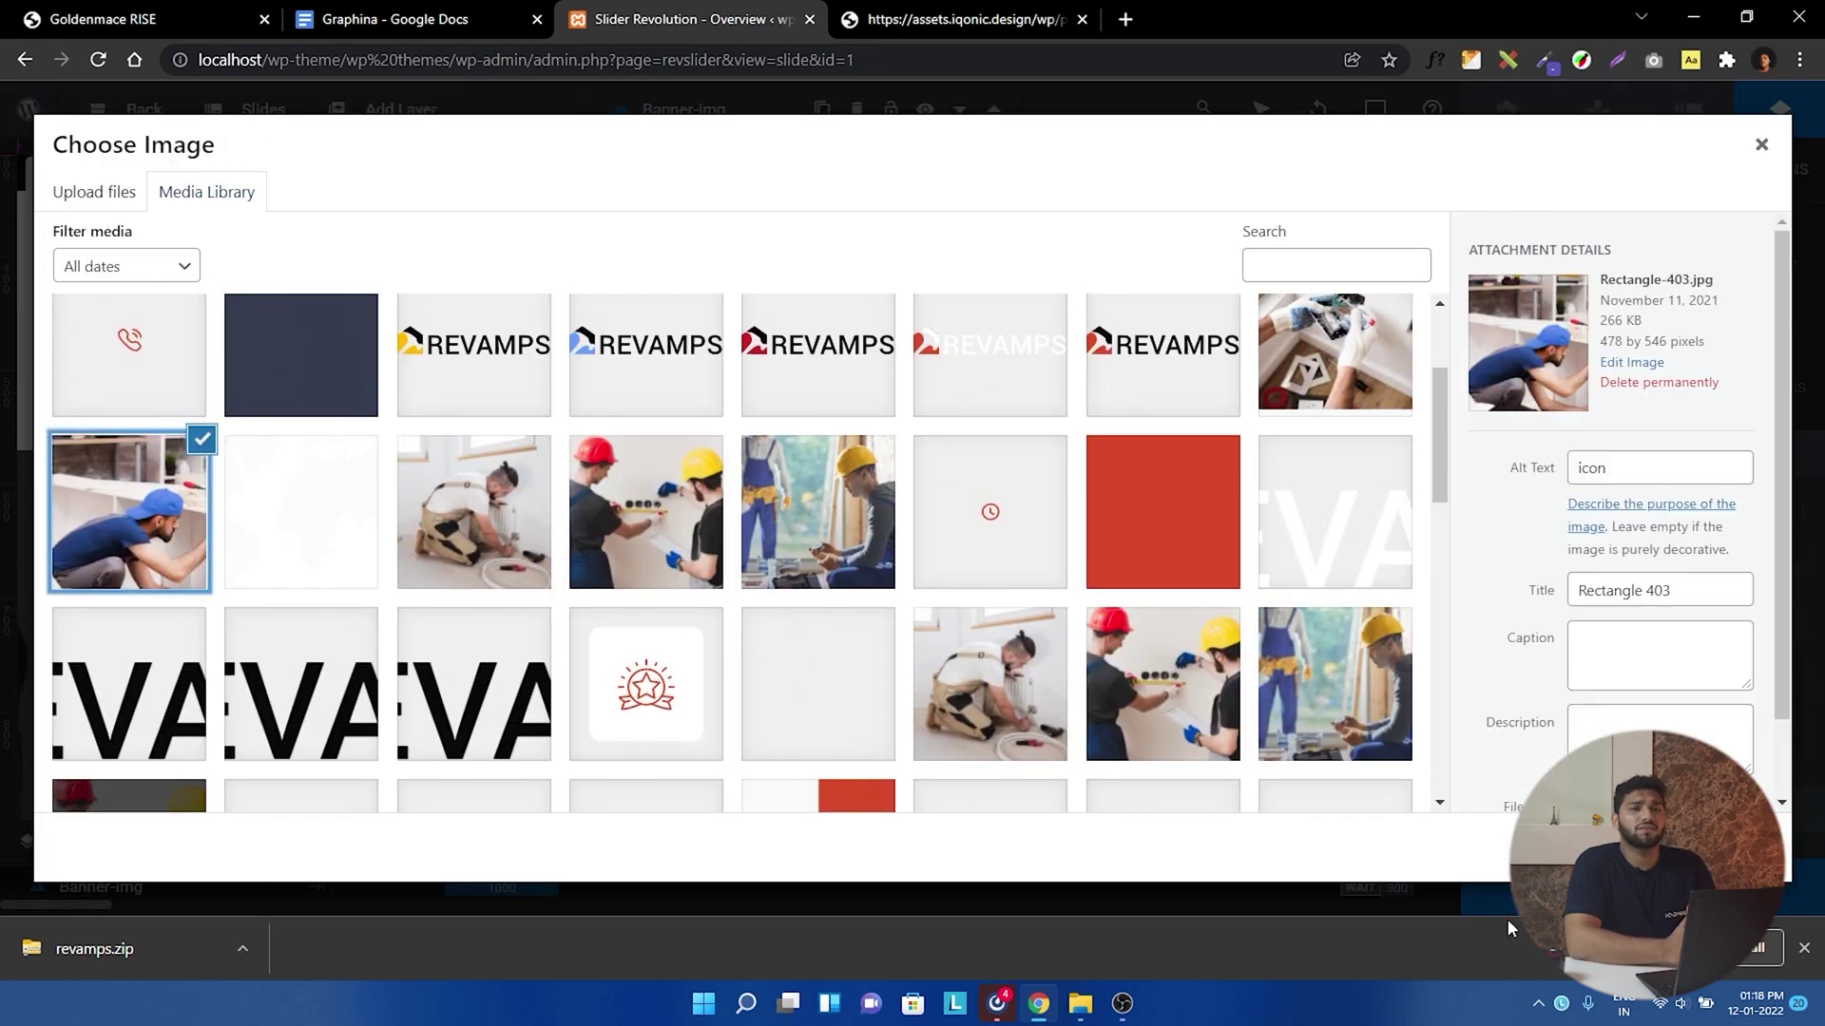
pyautogui.click(1702, 846)
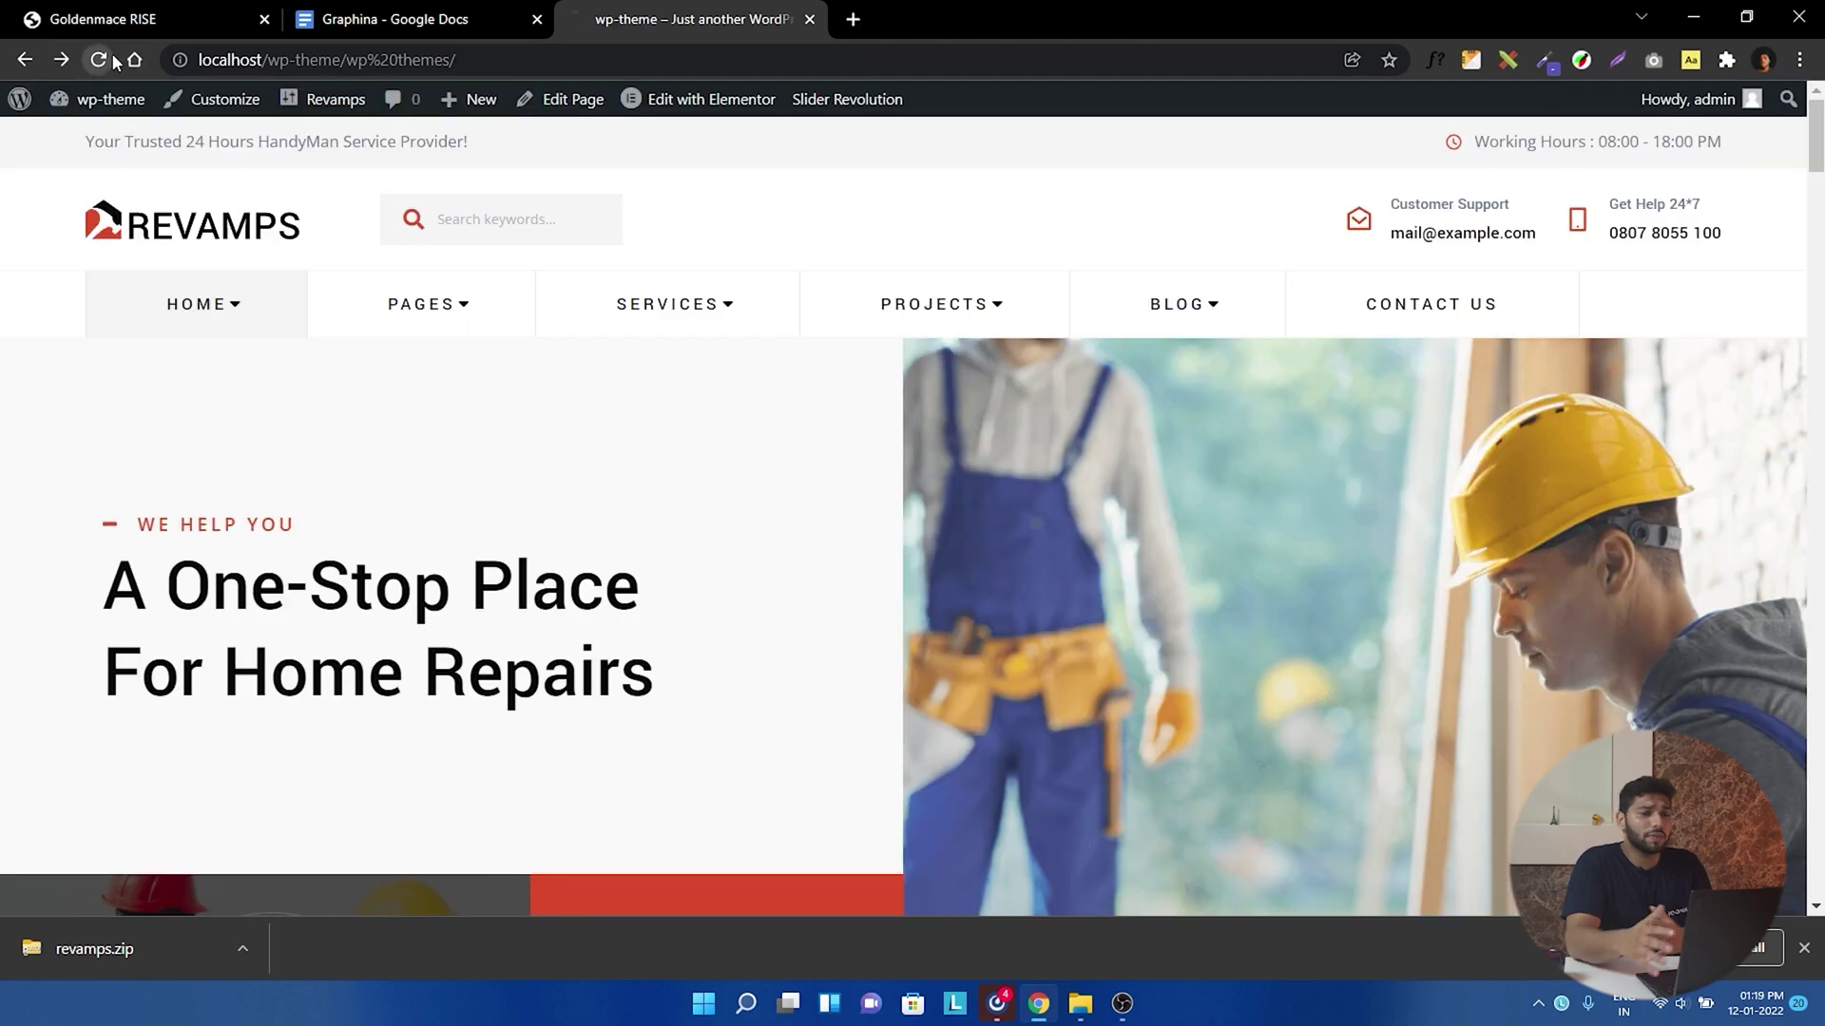
# - Reload the front page to preview the new hero slide, then return to the Dashboard
pyautogui.click(99, 60)
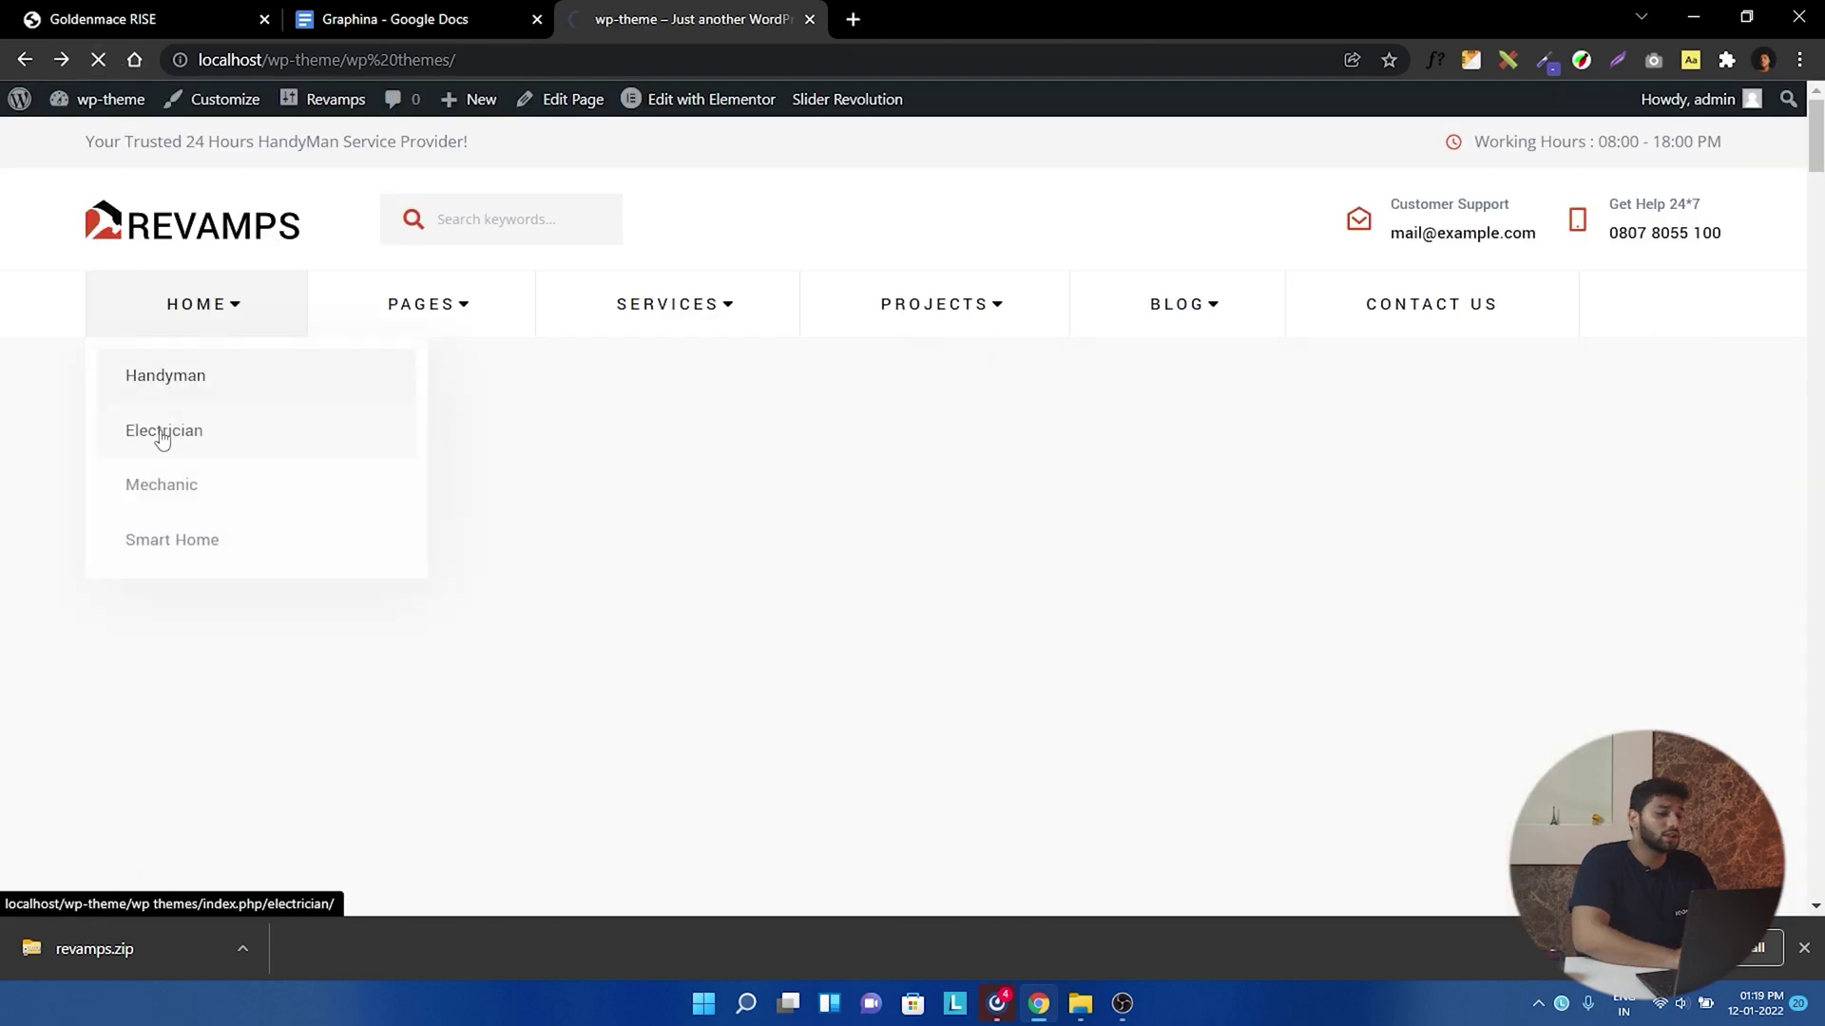
pyautogui.scroll(-15, 727, 521)
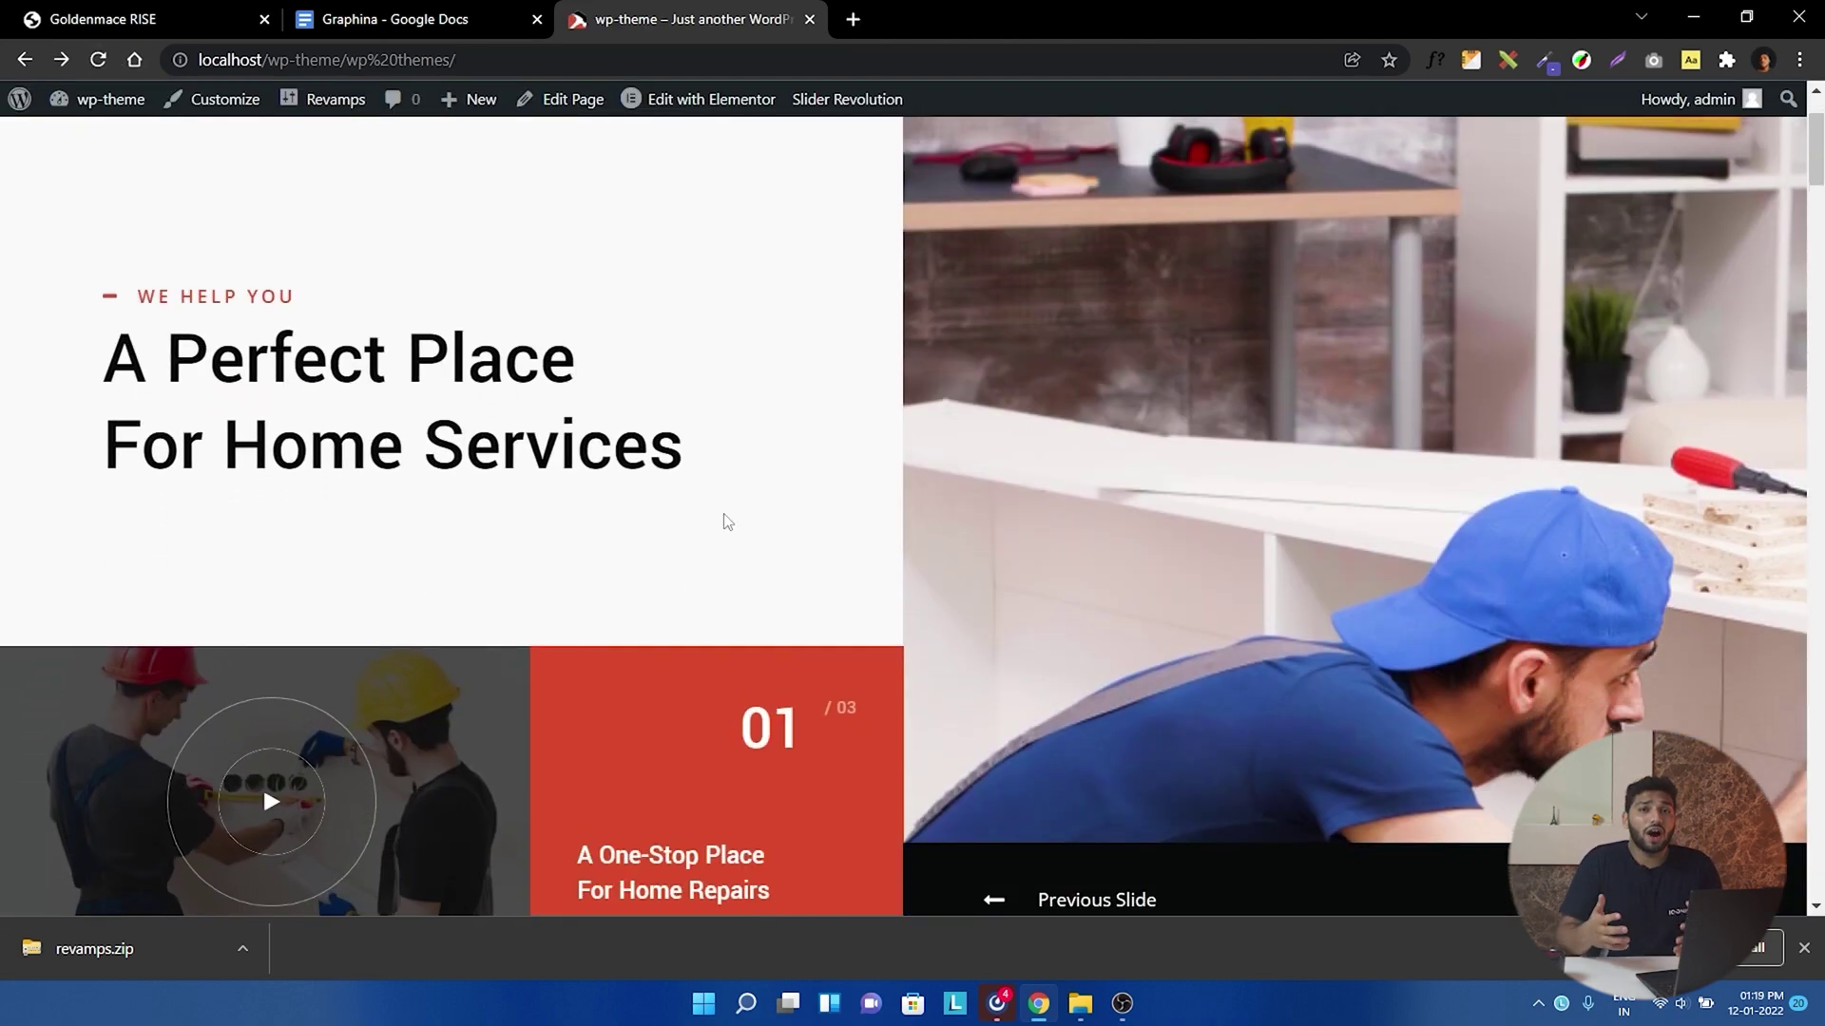
pyautogui.scroll(15, 724, 519)
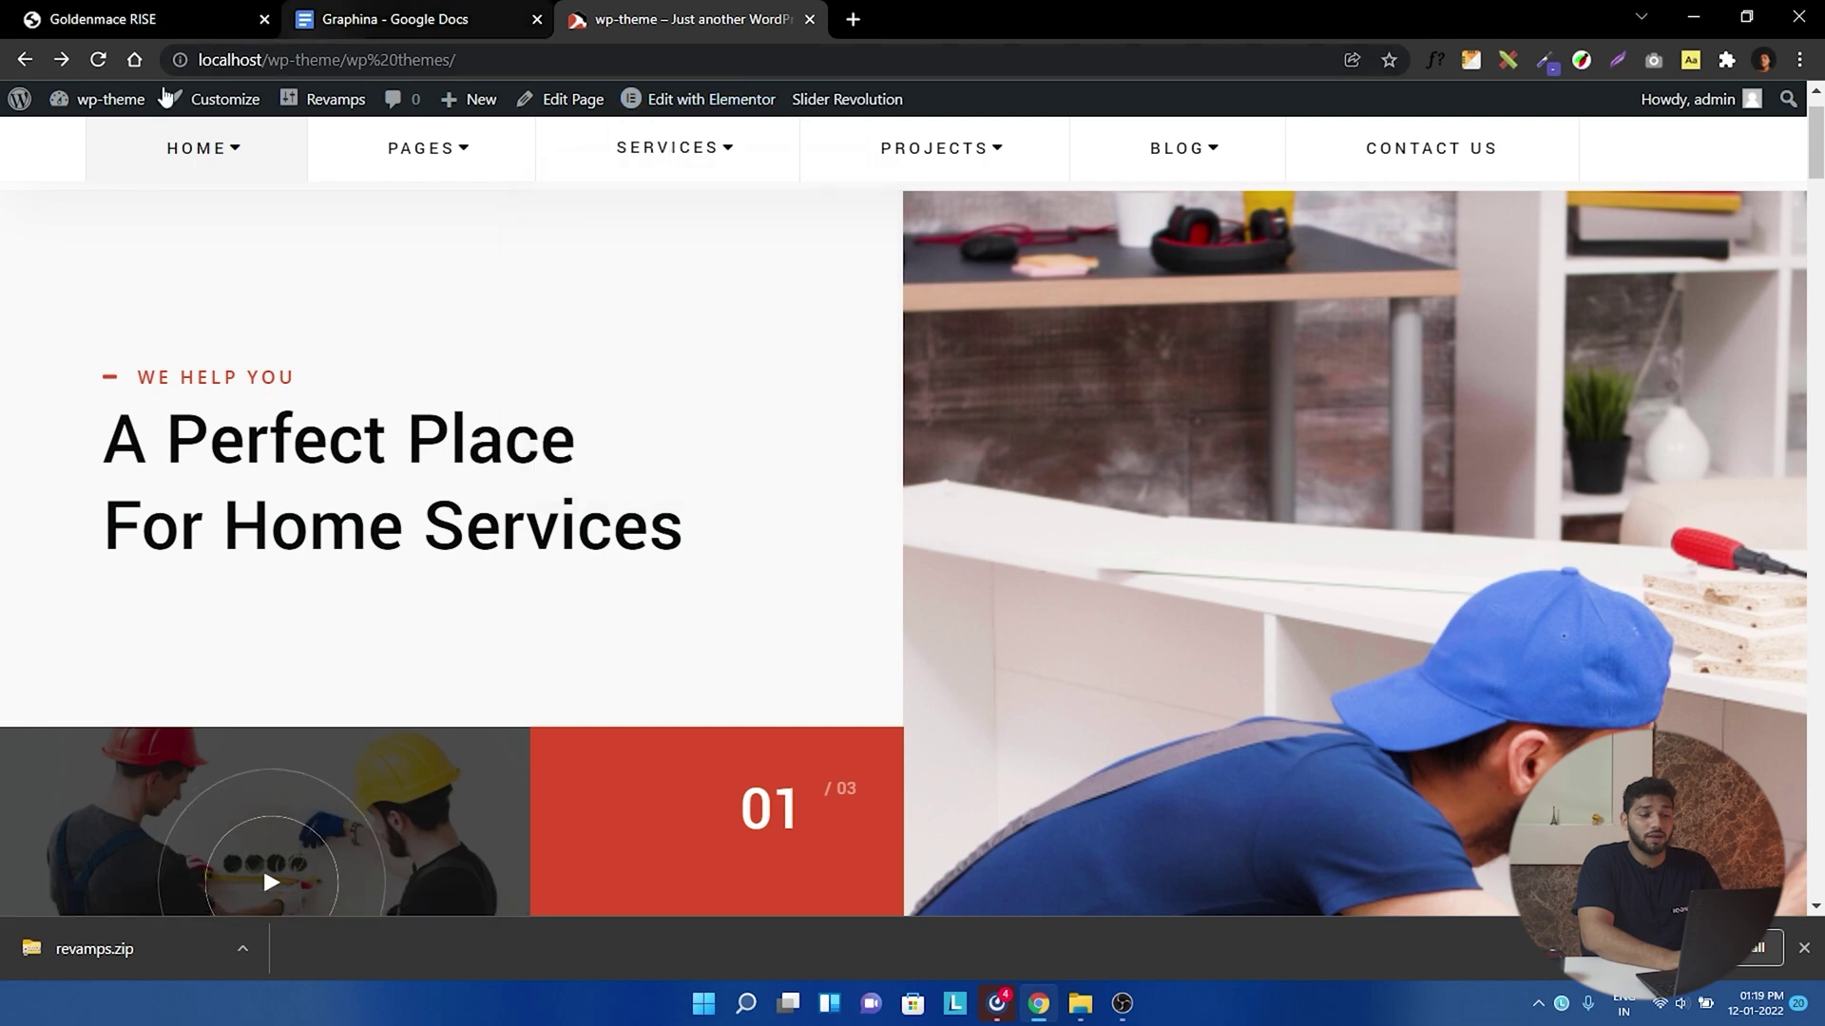
pyautogui.click(111, 99)
# - In Revamps theme options, set the site logo to the yellow REVAMPS image
pyautogui.moveTo(116, 286)
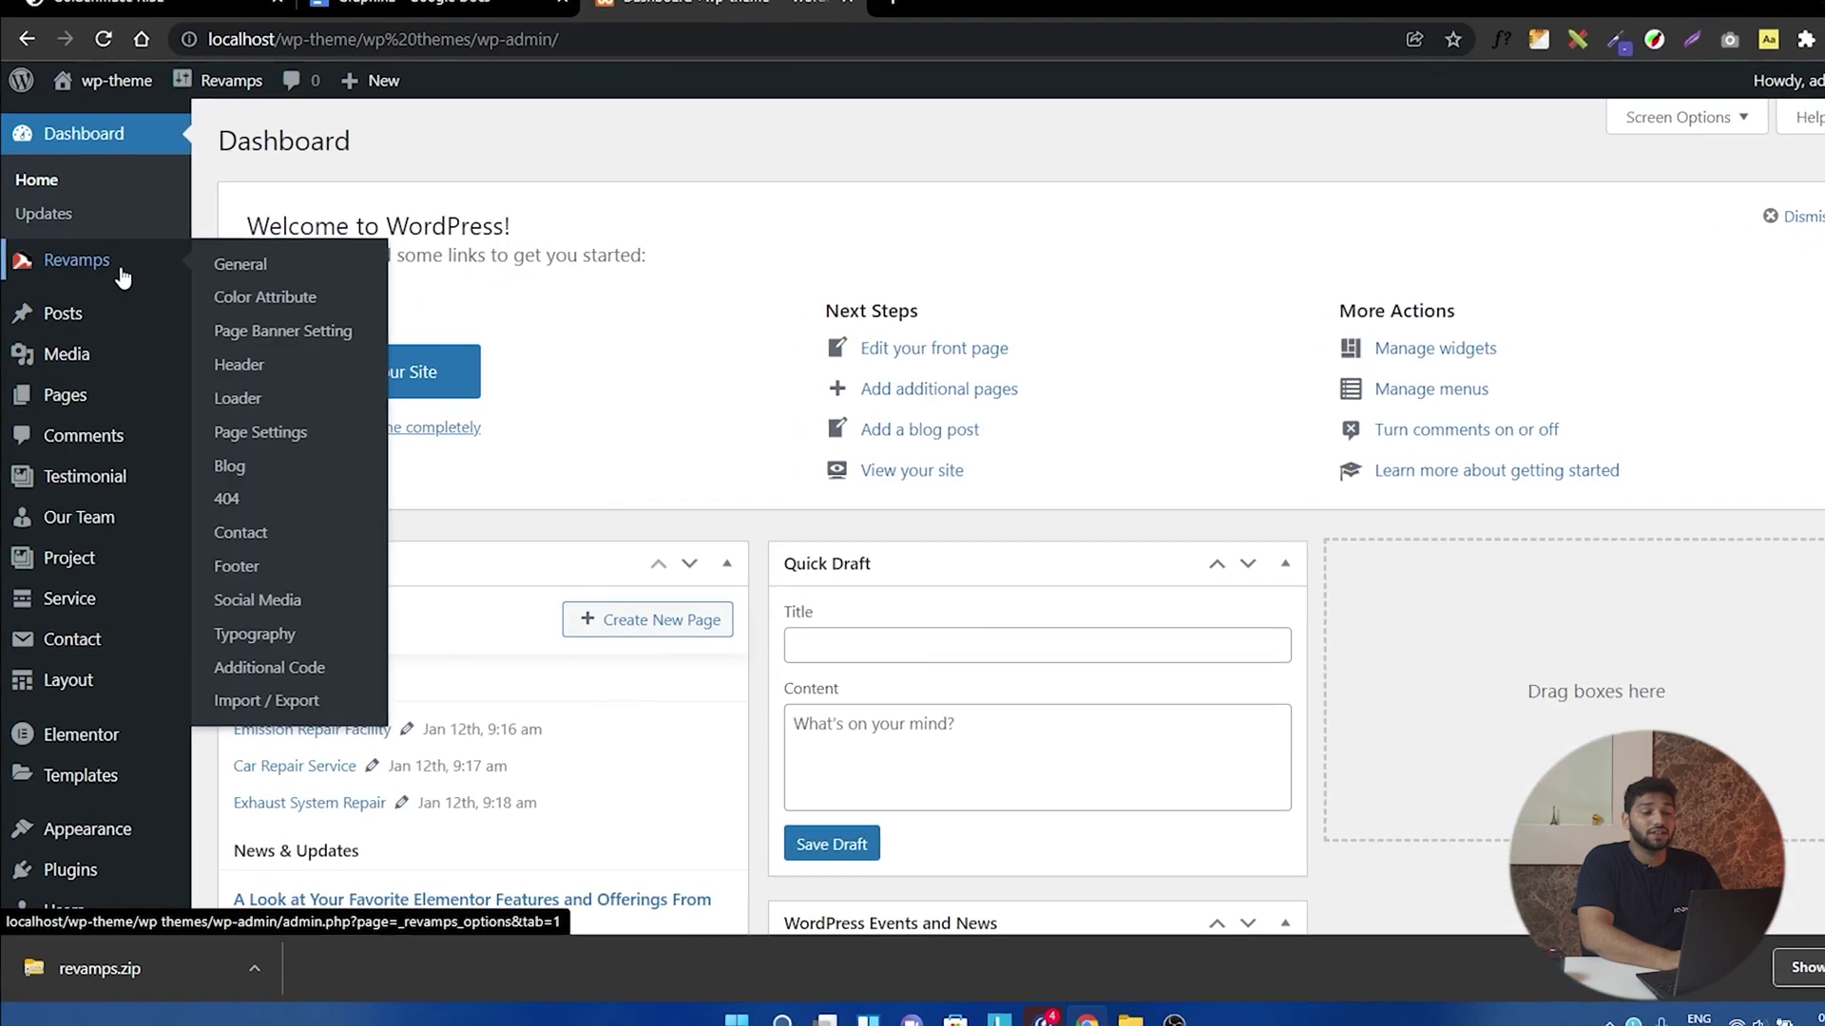
pyautogui.click(118, 269)
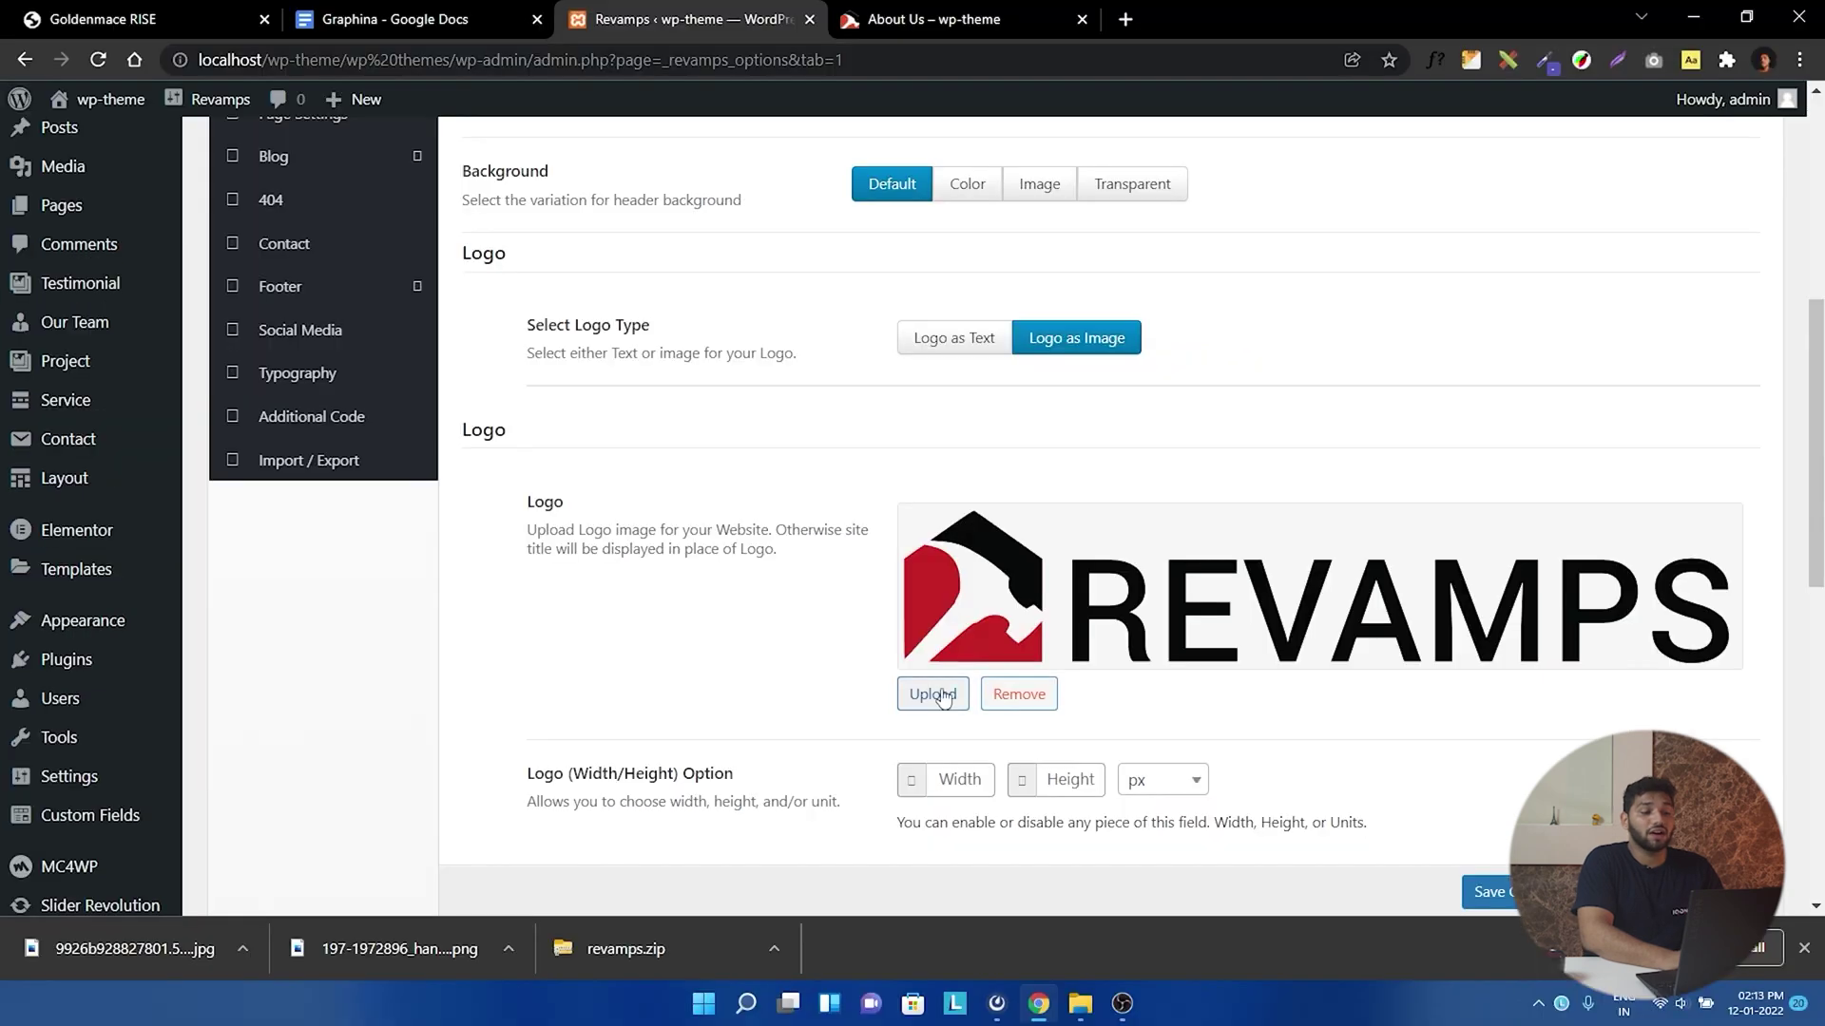
pyautogui.click(935, 696)
pyautogui.scroll(-1, 642, 518)
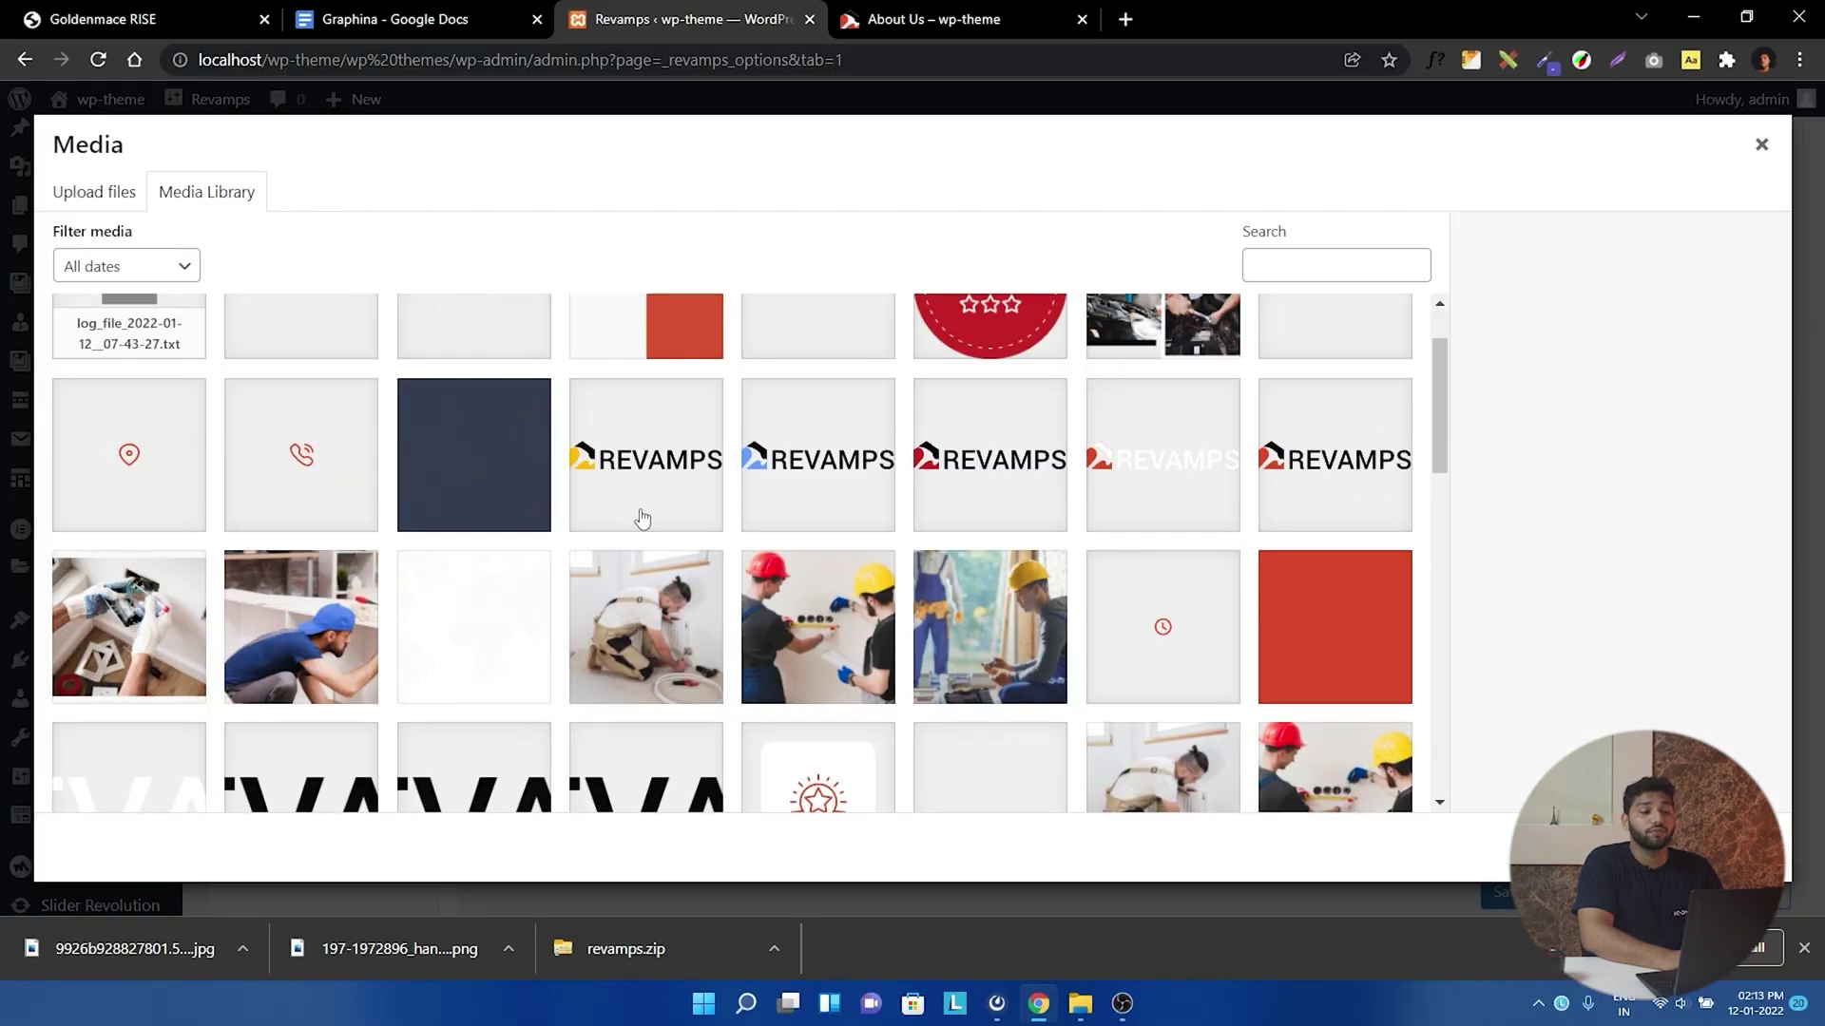
pyautogui.click(643, 518)
pyautogui.click(1711, 848)
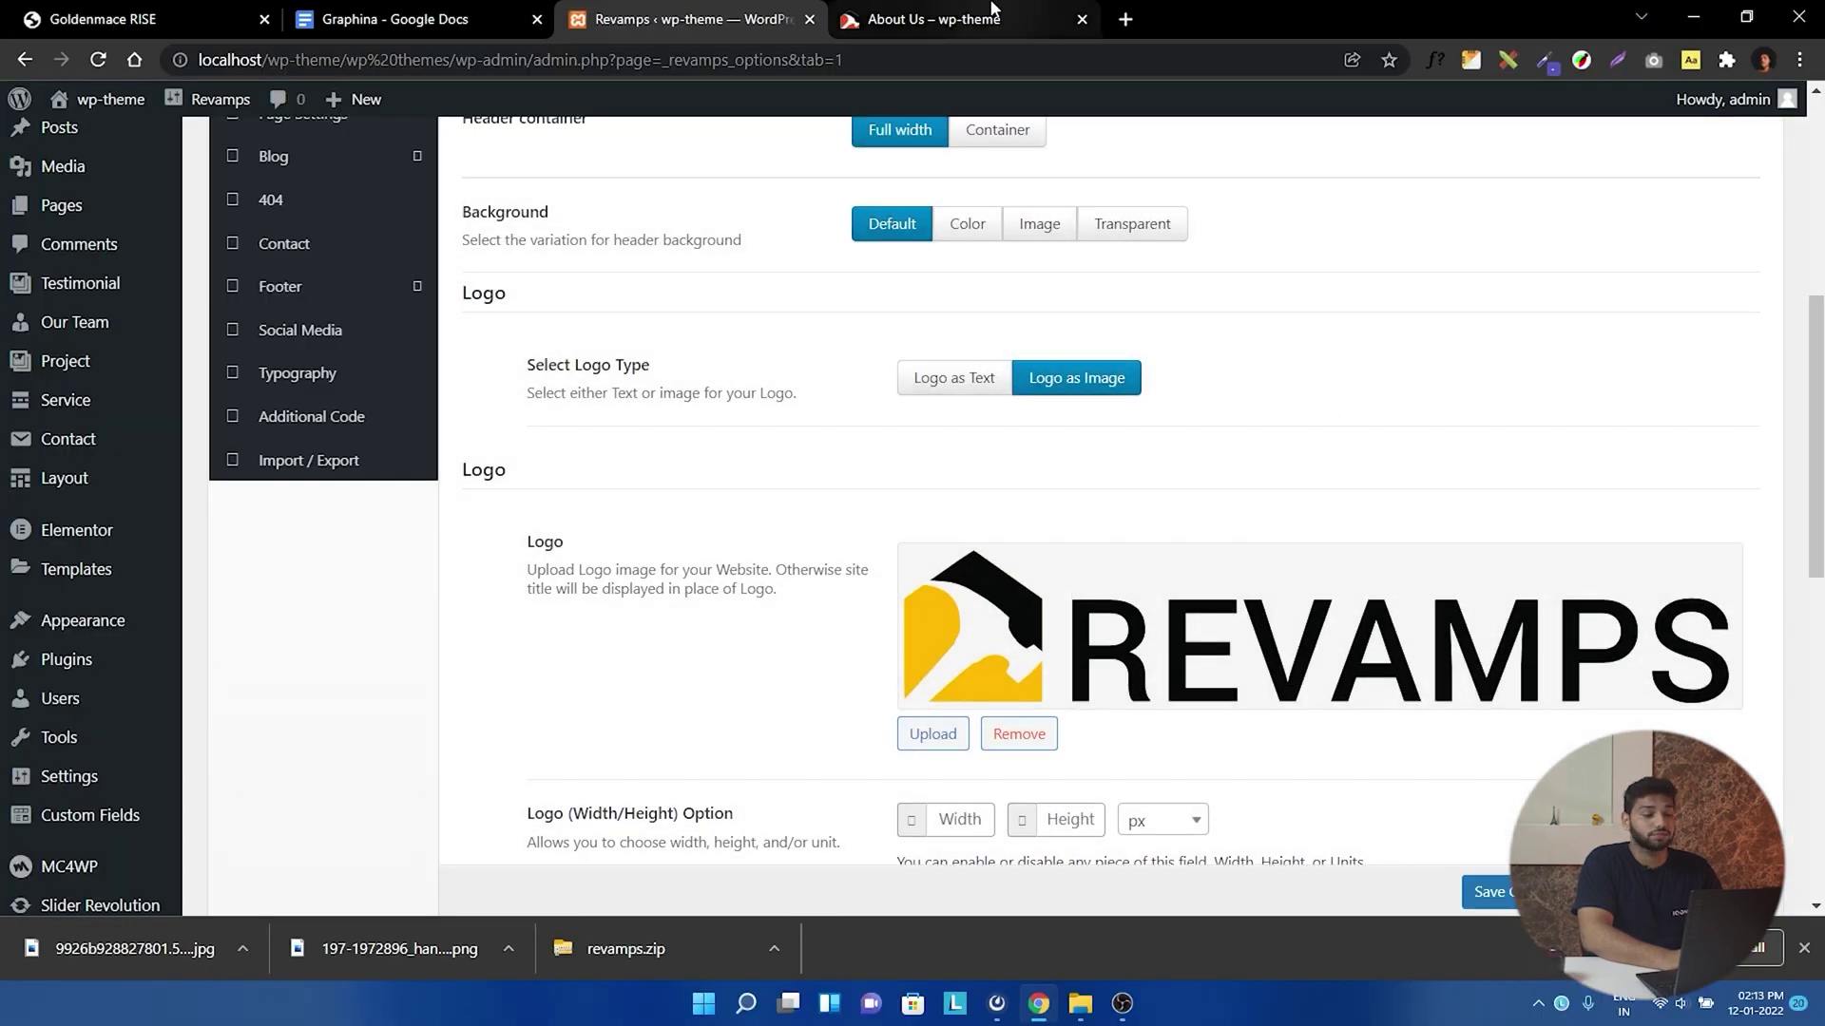
# - Check the new logo on the reloaded About Us page, then open the Footer options
pyautogui.click(991, 11)
pyautogui.click(103, 59)
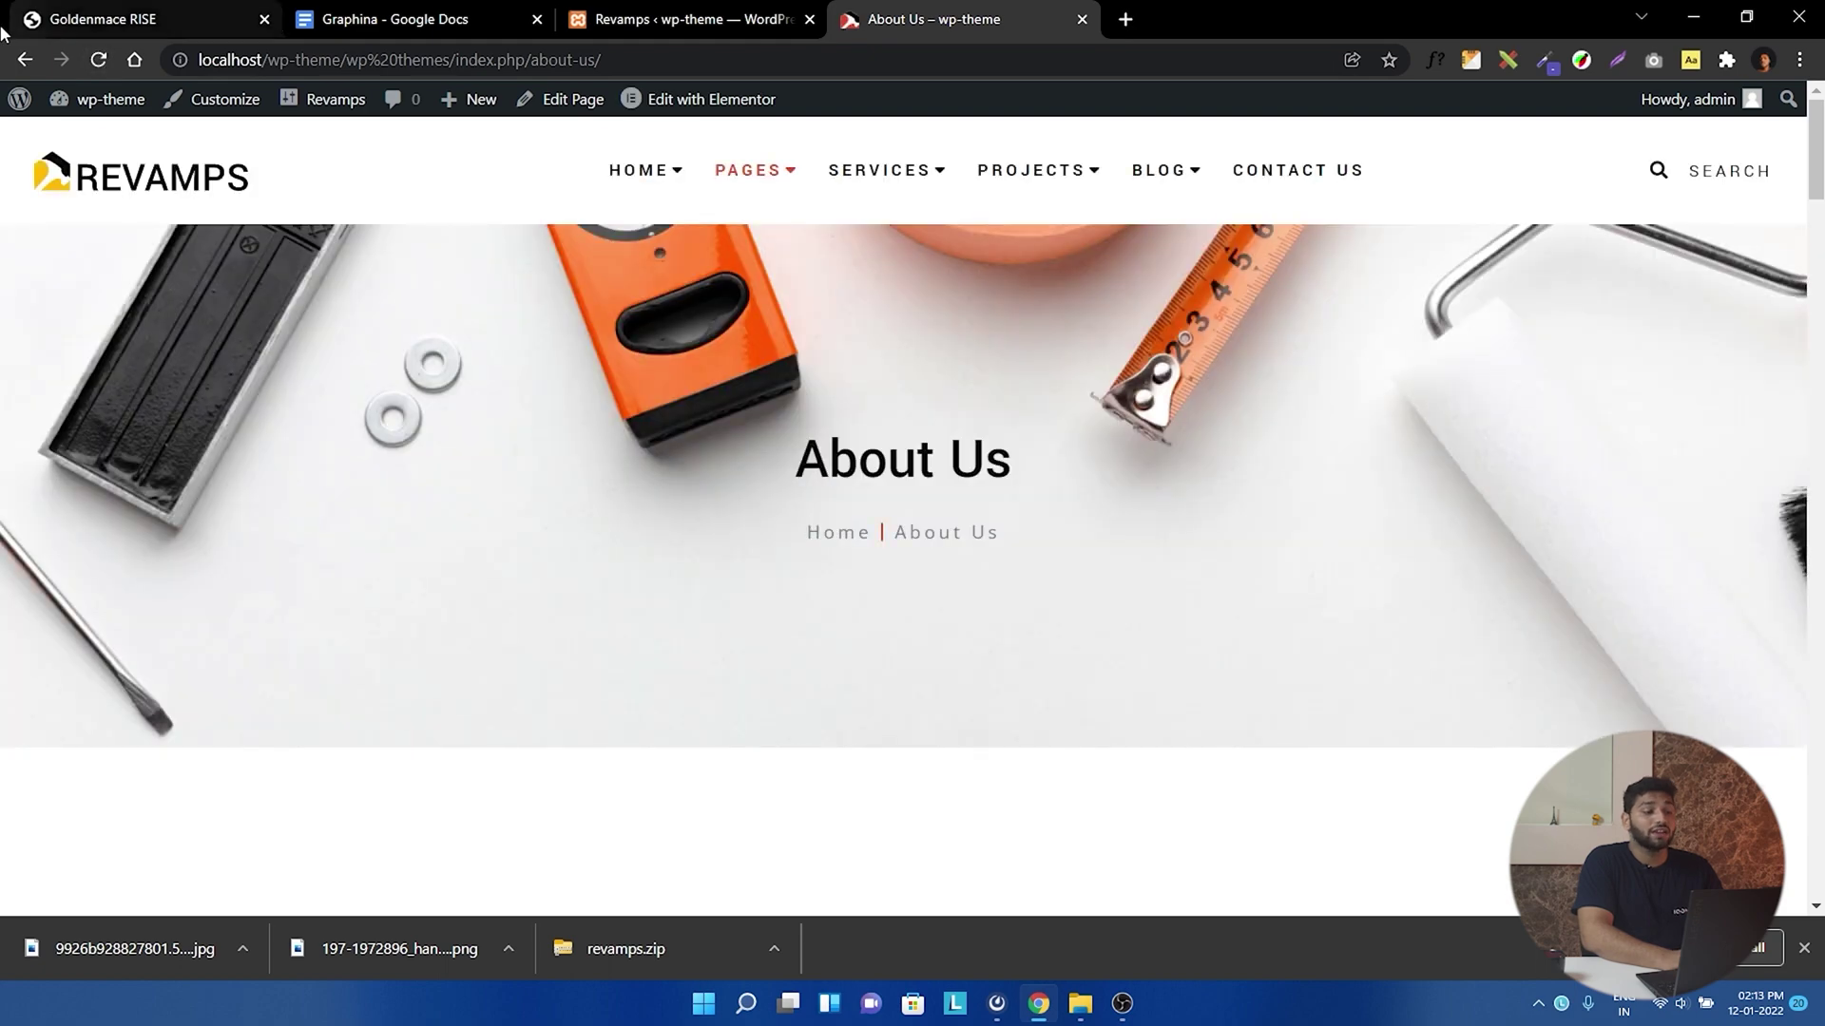
pyautogui.click(691, 19)
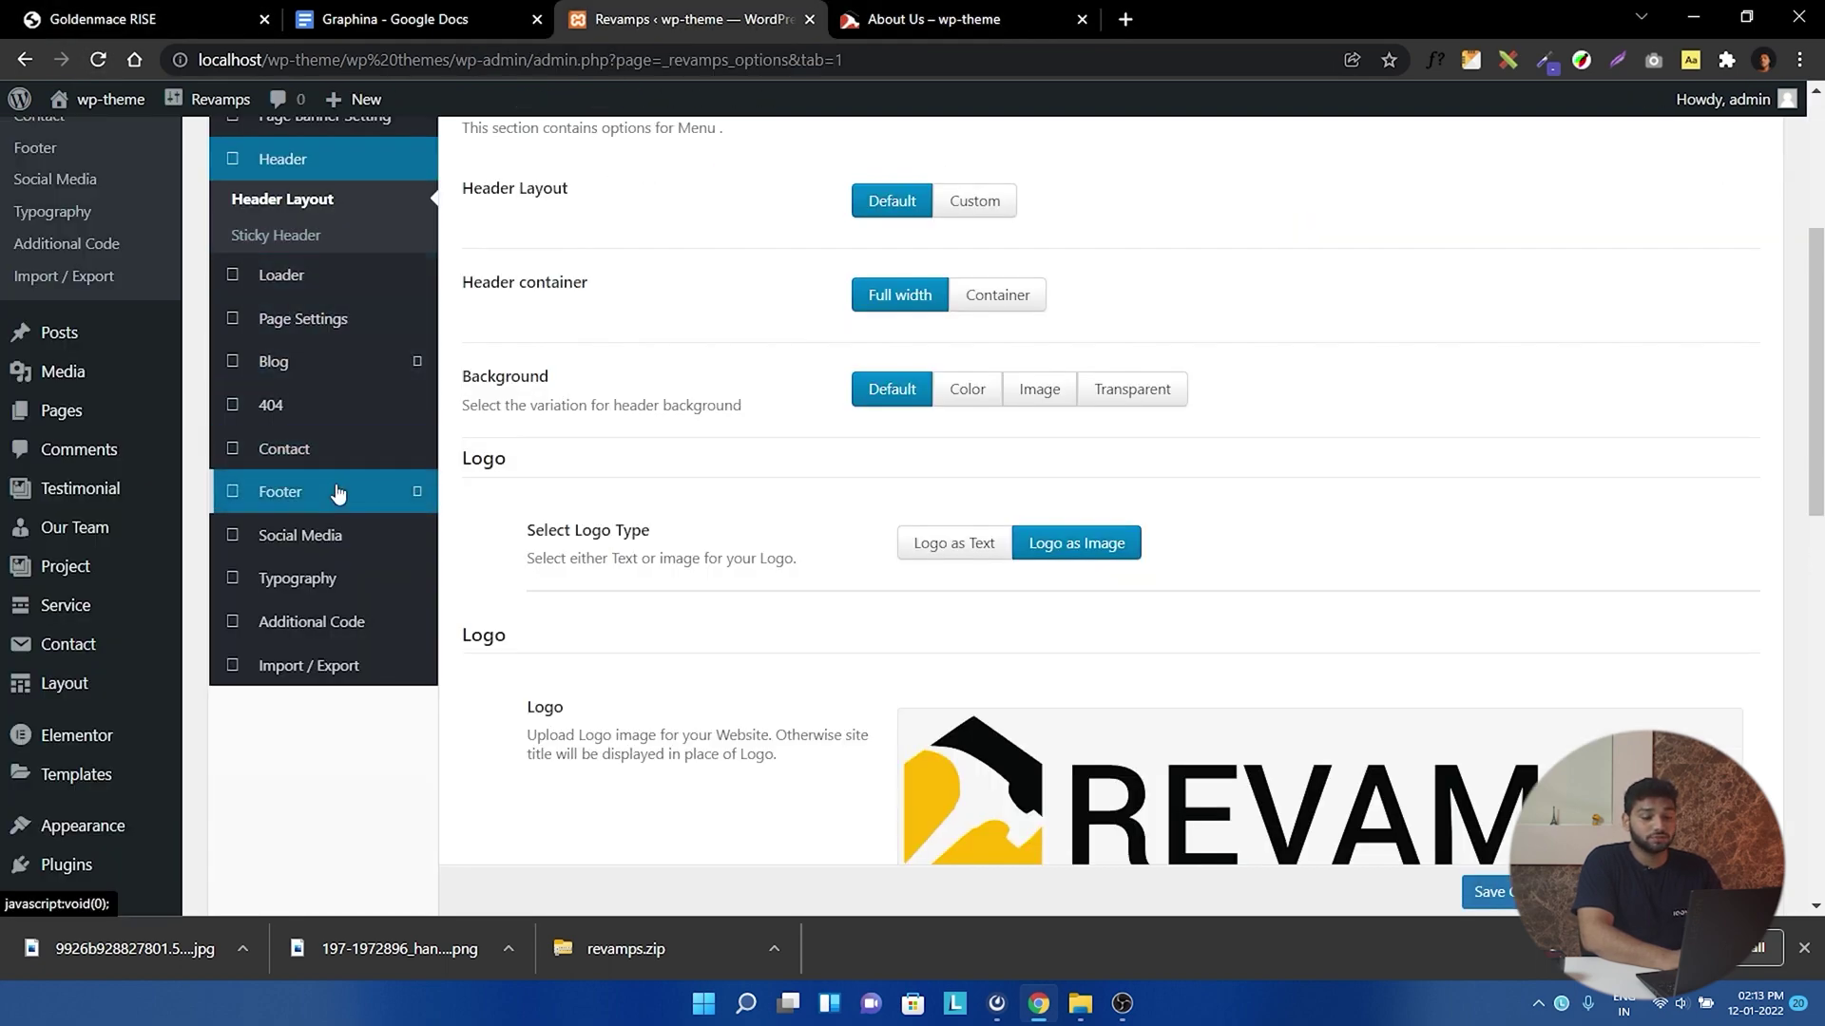
pyautogui.click(337, 493)
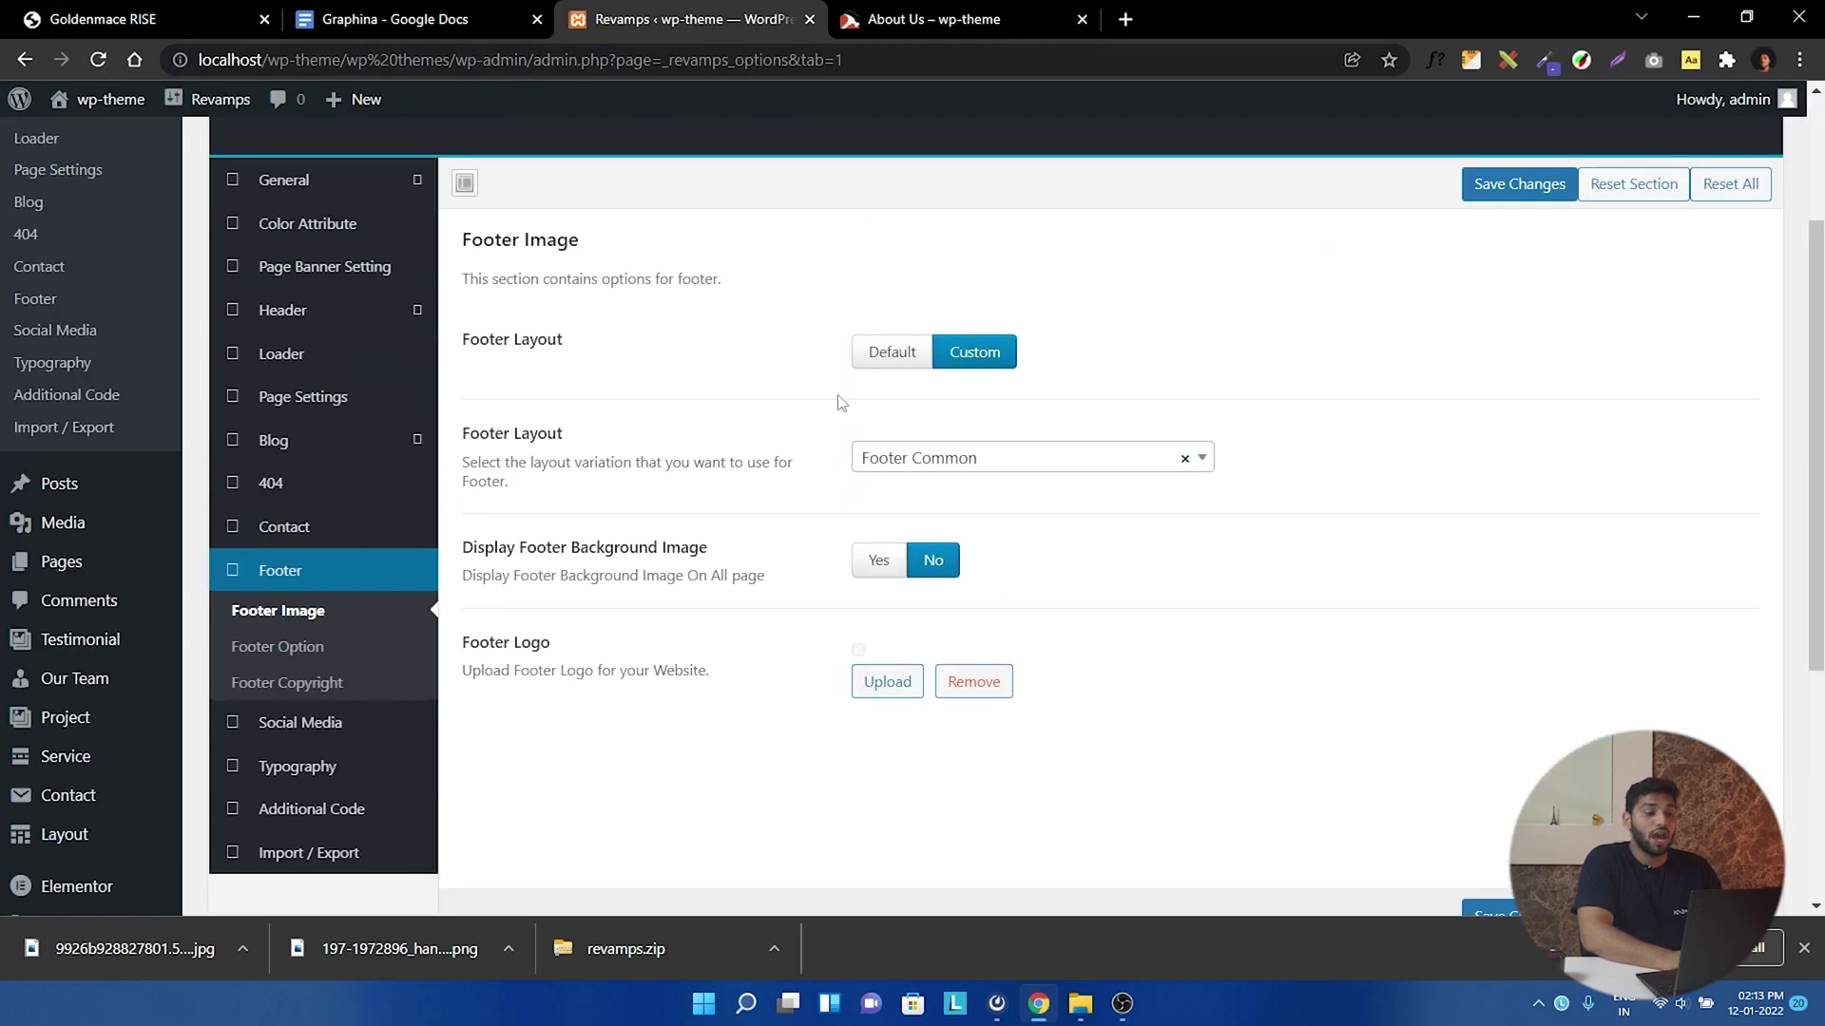
# - Set Footer Layout to Default, turn font changes On, register, and search Body Font families
pyautogui.click(884, 366)
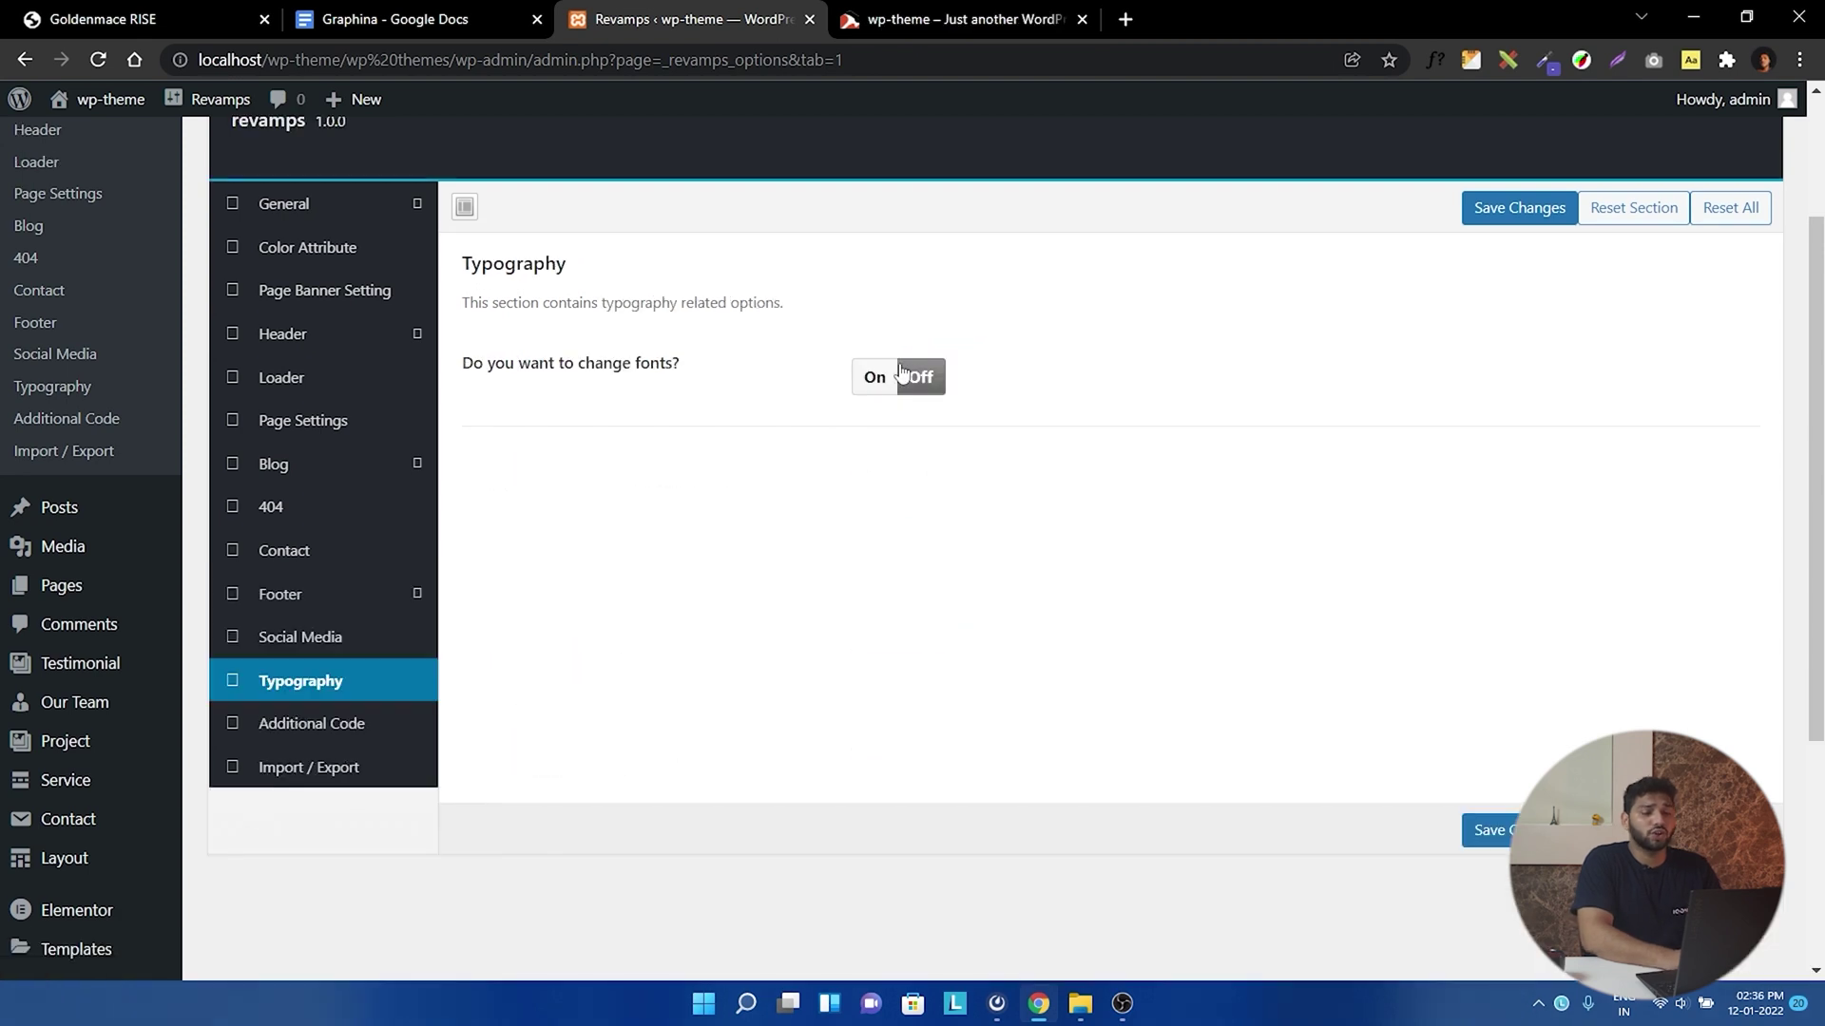
pyautogui.click(874, 418)
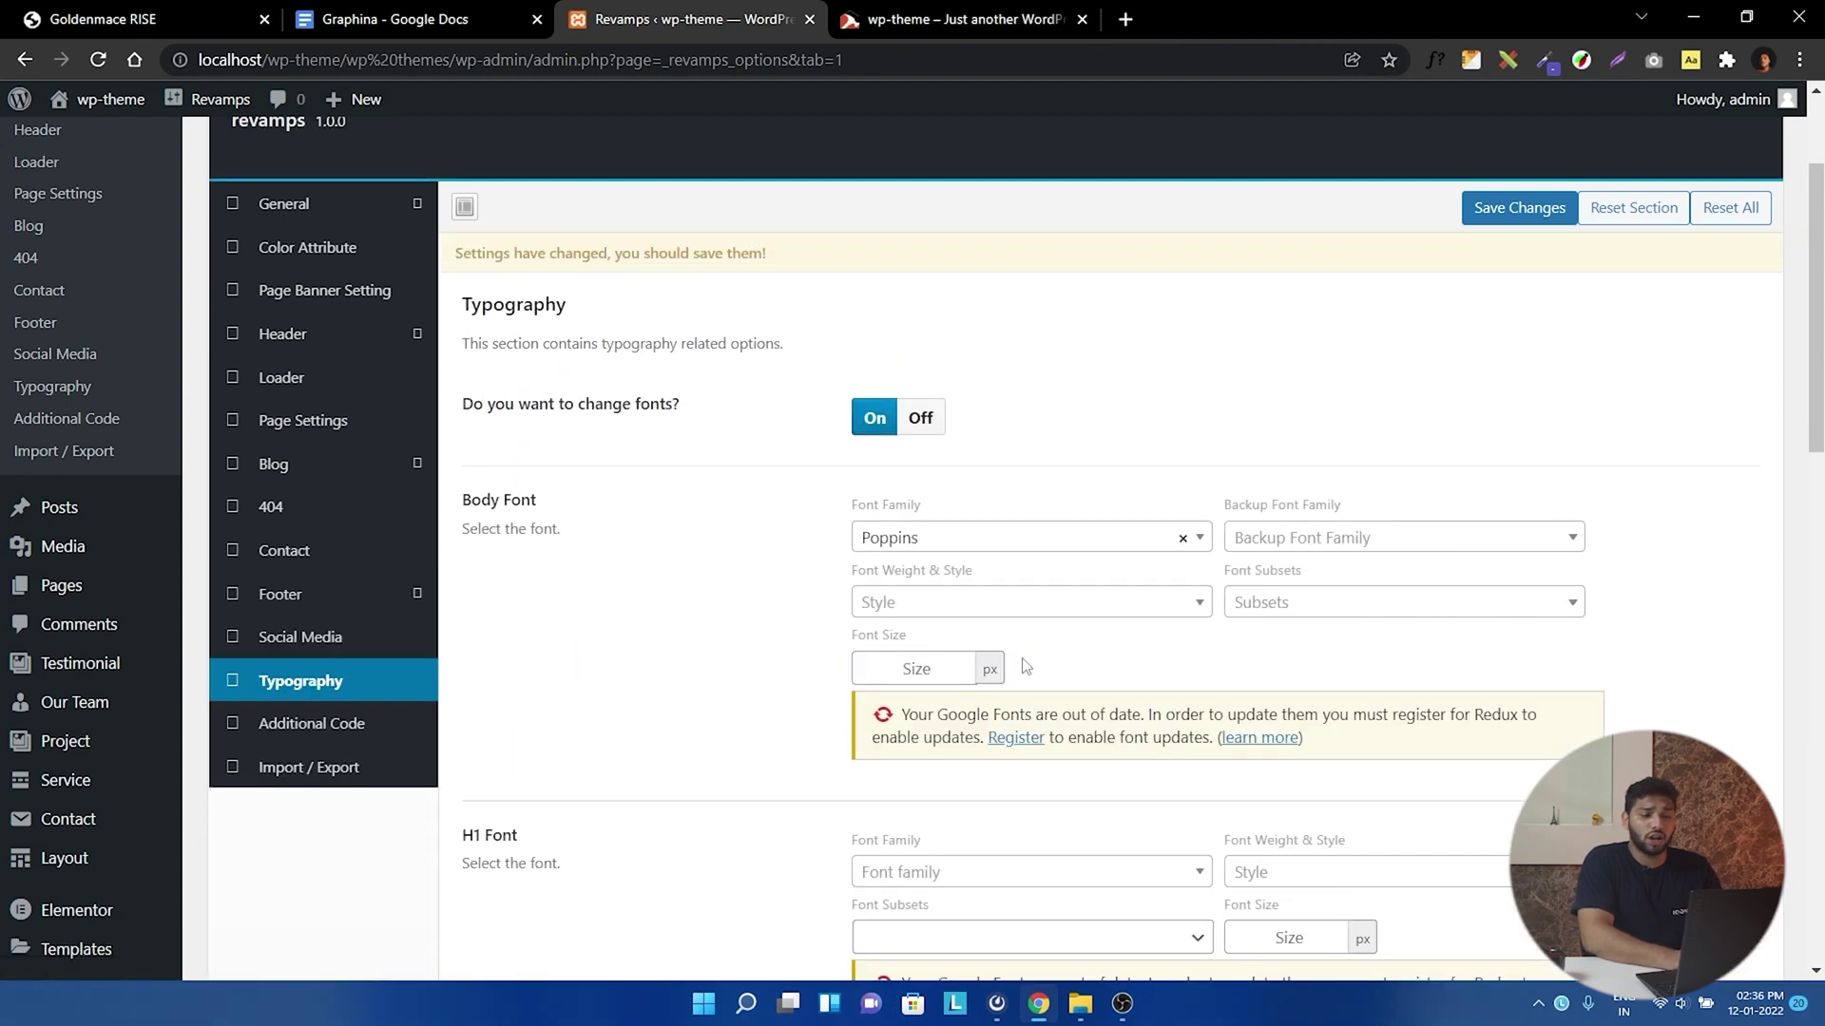
pyautogui.click(1016, 739)
pyautogui.click(965, 538)
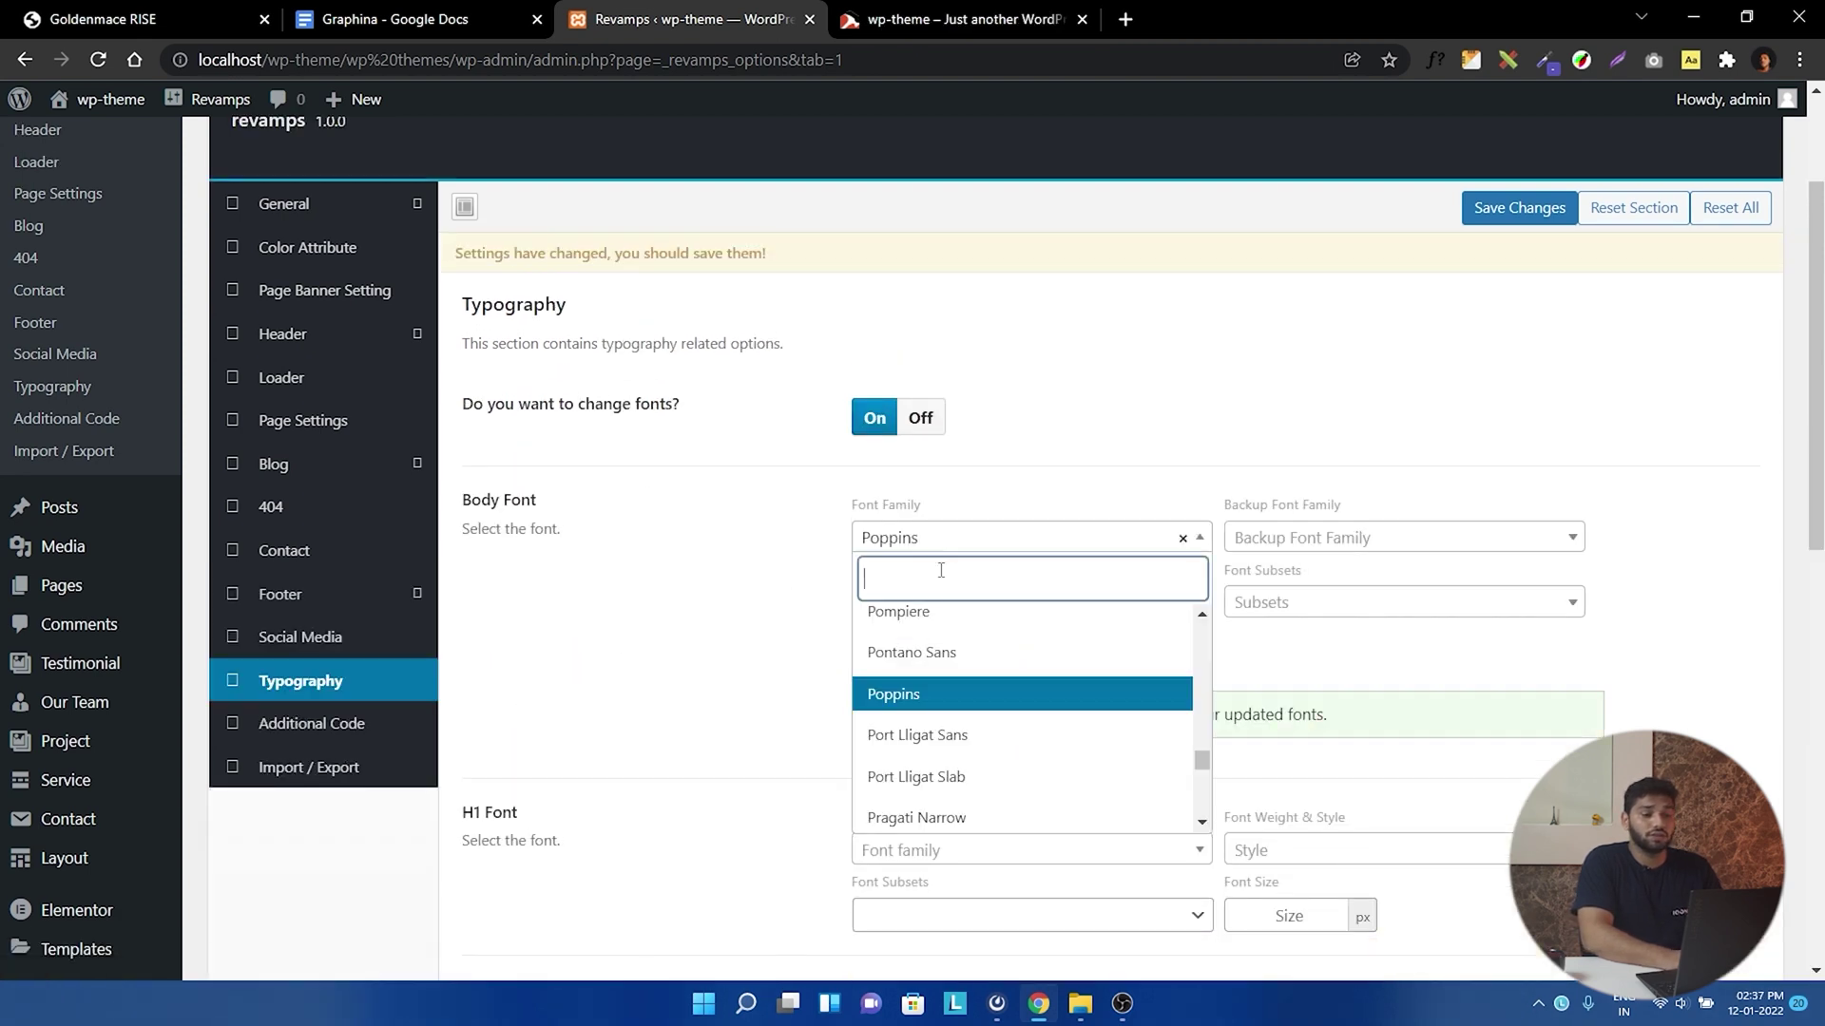
pyautogui.write('dm')
pyautogui.press('BackSpace')
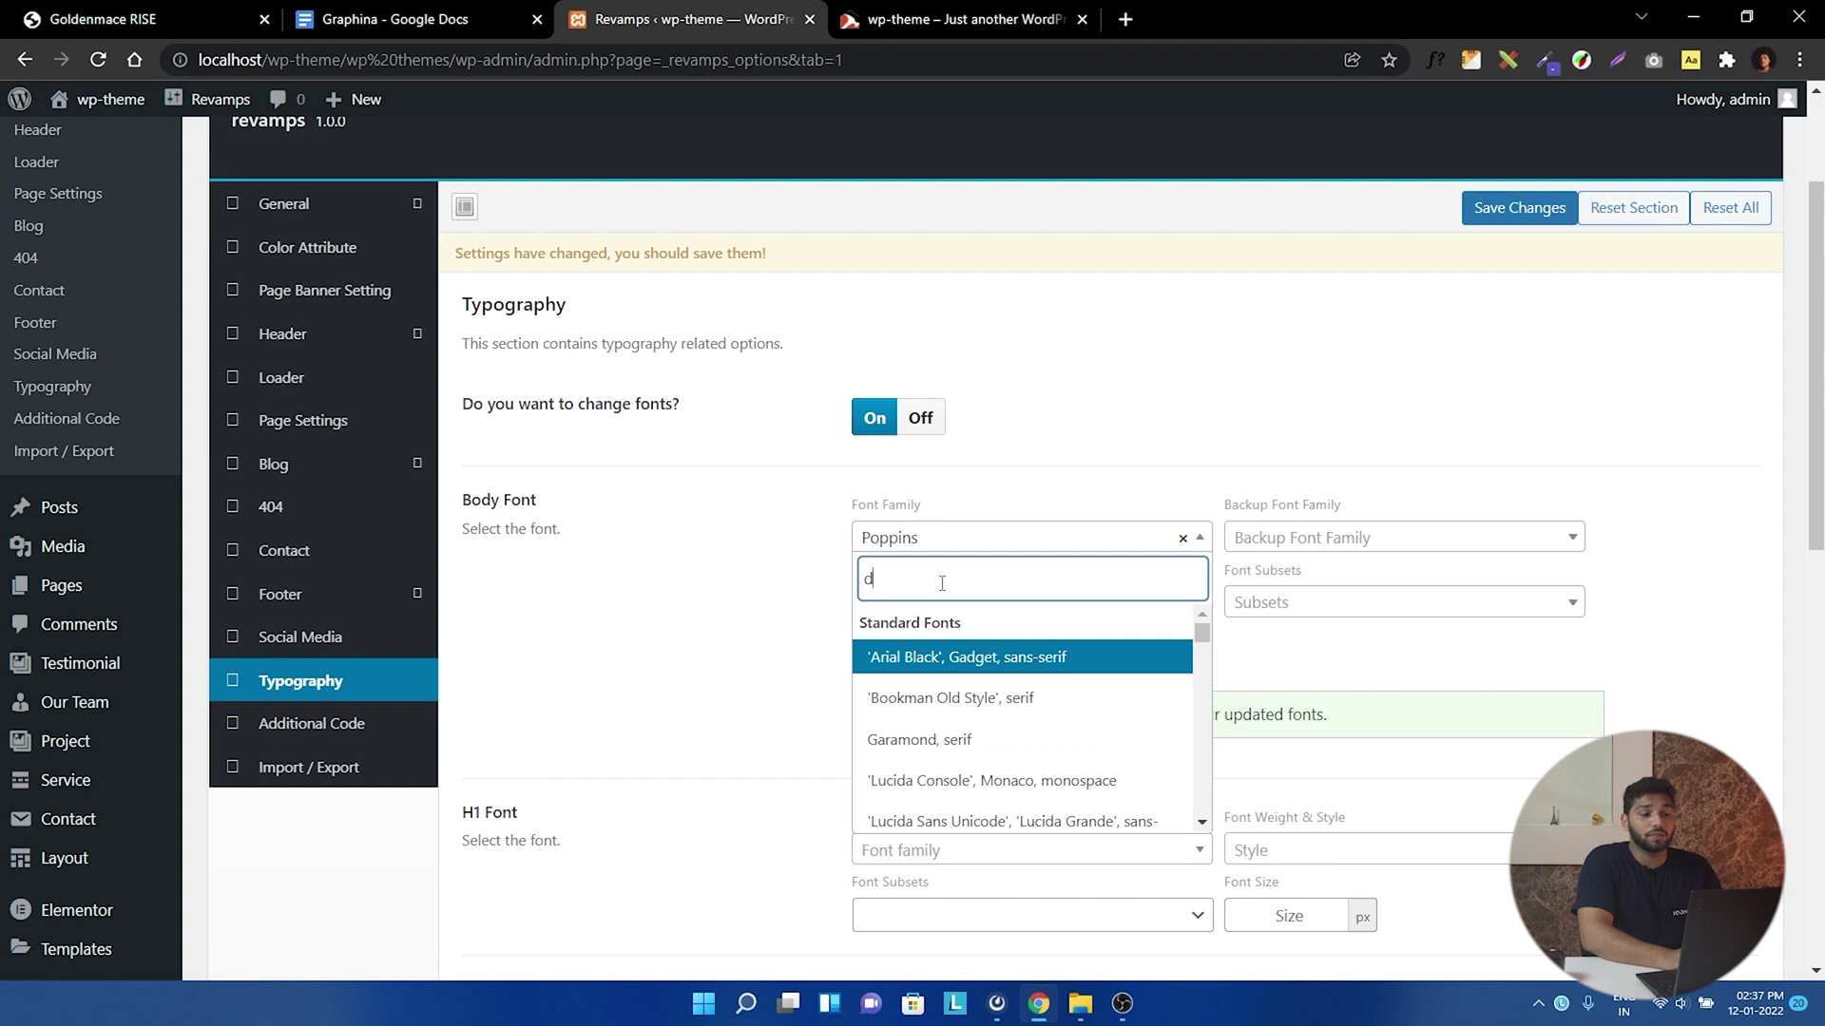